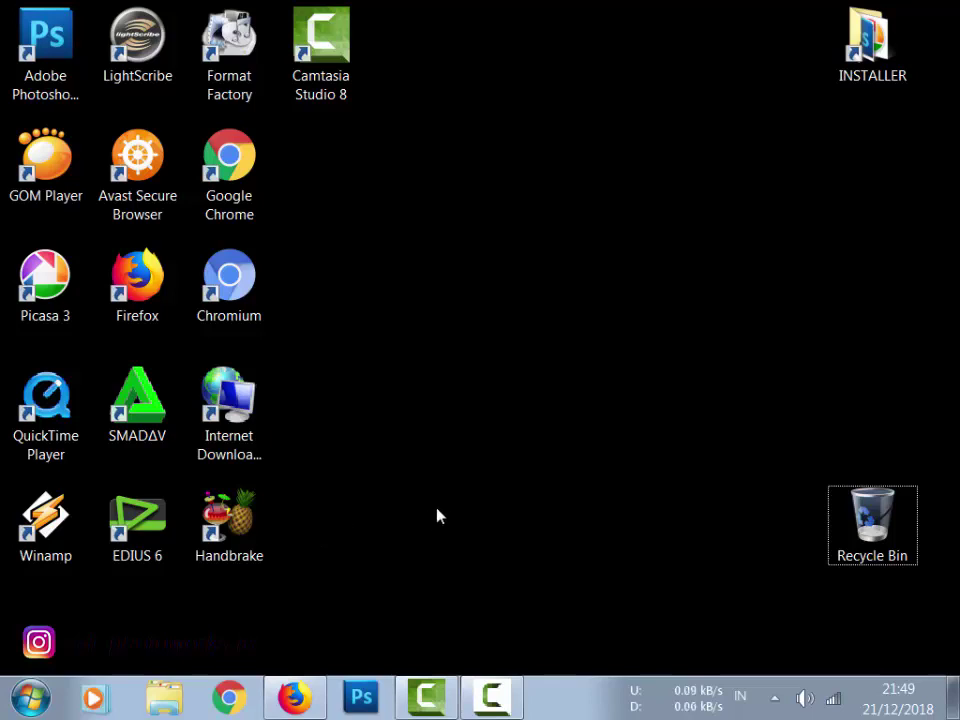
{"action": "left_click_drag", "start_coordinate": [444, 507], "coordinate": [236, 585]}
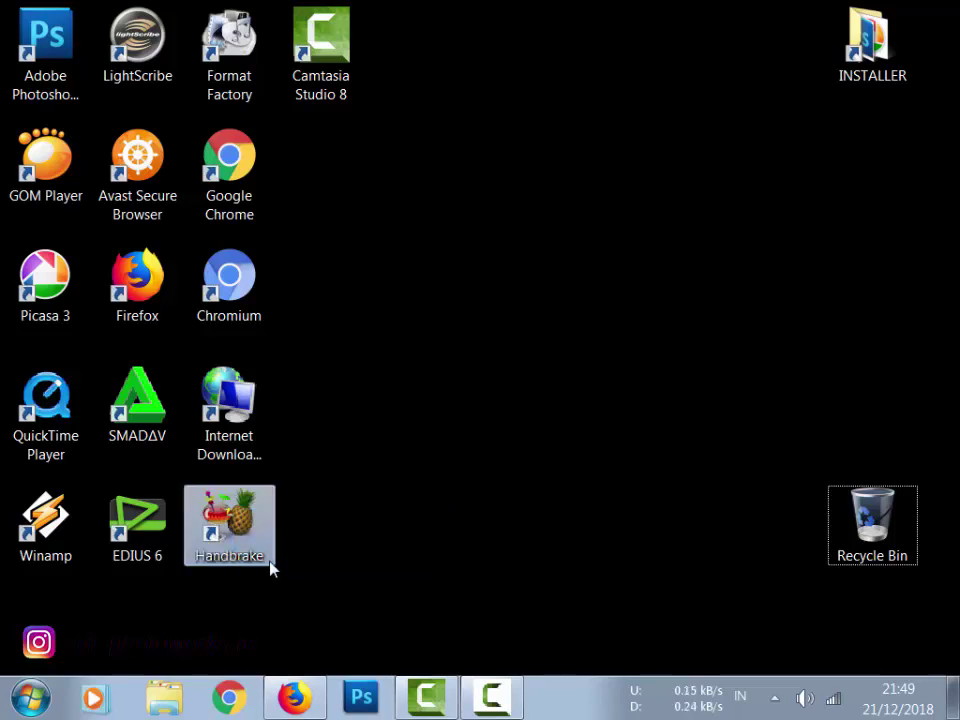
{"action": "left_click_drag", "start_coordinate": [403, 505], "coordinate": [236, 568]}
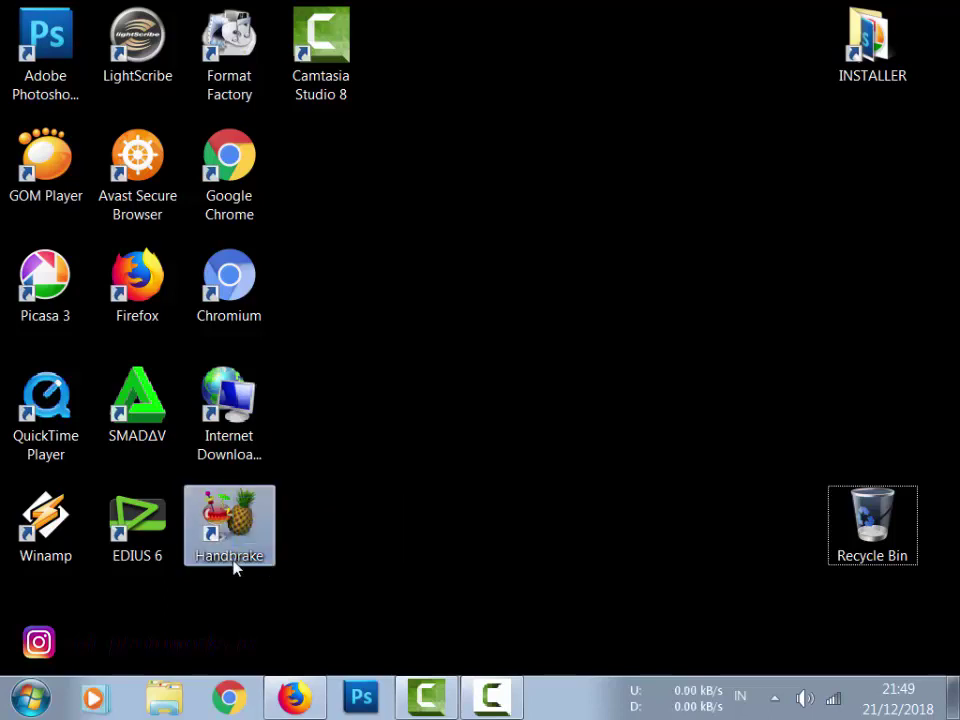
{"action": "left_click", "coordinate": [338, 533]}
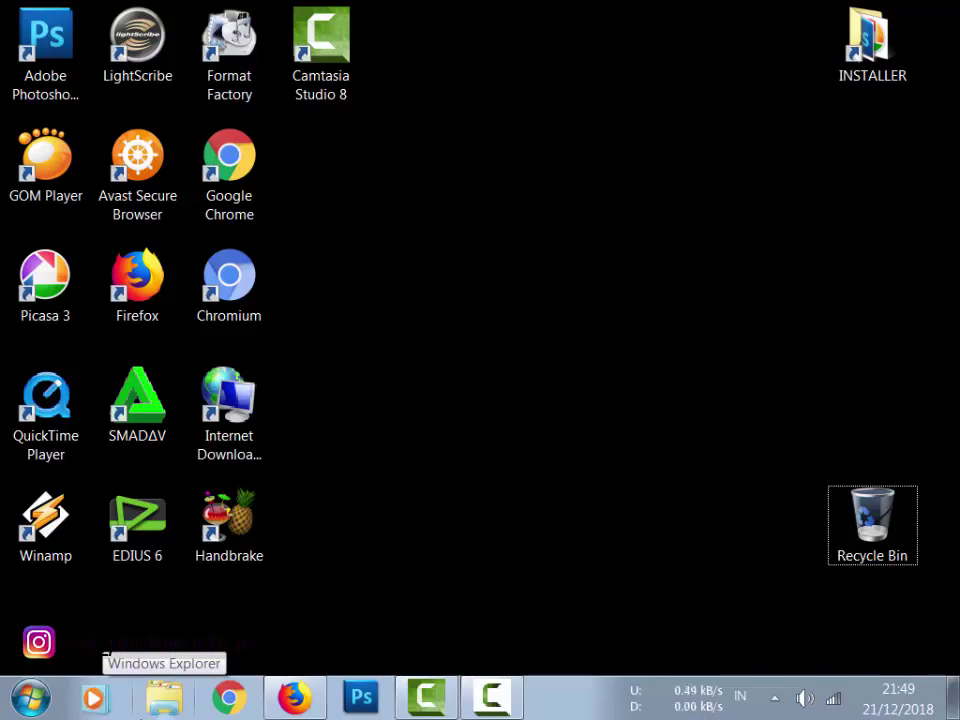
Launch HandBrake from the desktop and maximize its window.
{"action": "left_click", "coordinate": [232, 535]}
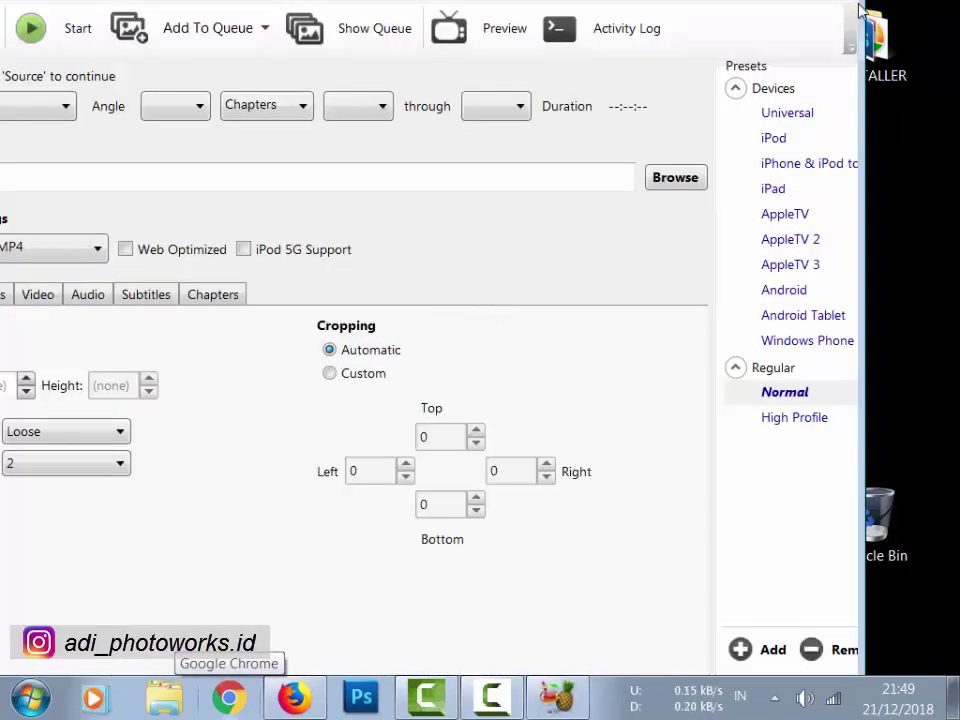
{"action": "left_click_drag", "start_coordinate": [857, 5], "coordinate": [838, 17]}
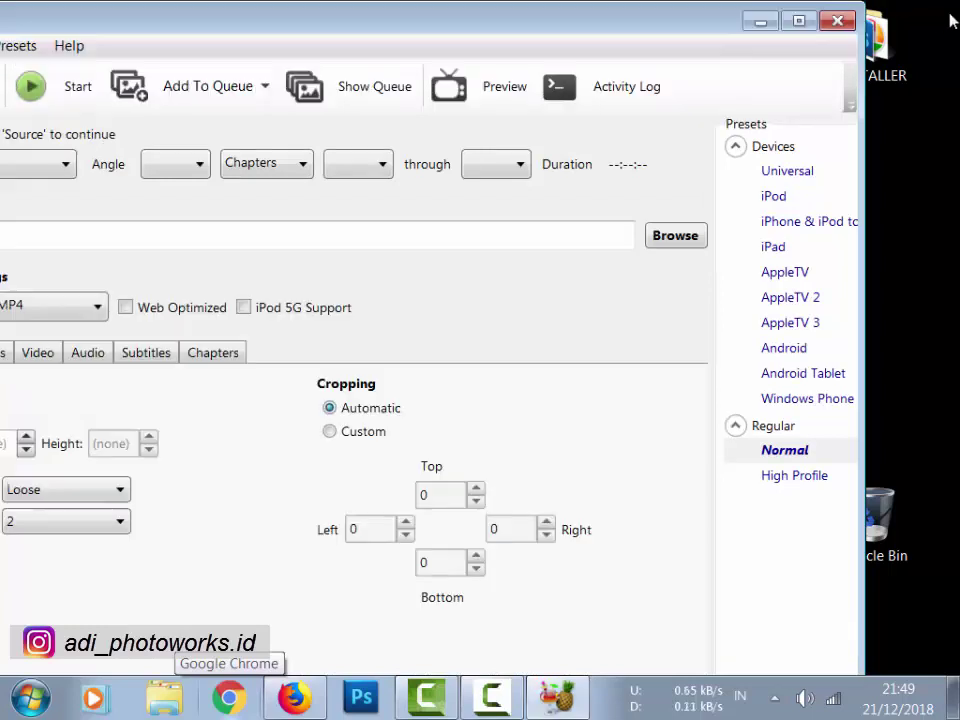
{"action": "left_click", "coordinate": [805, 20]}
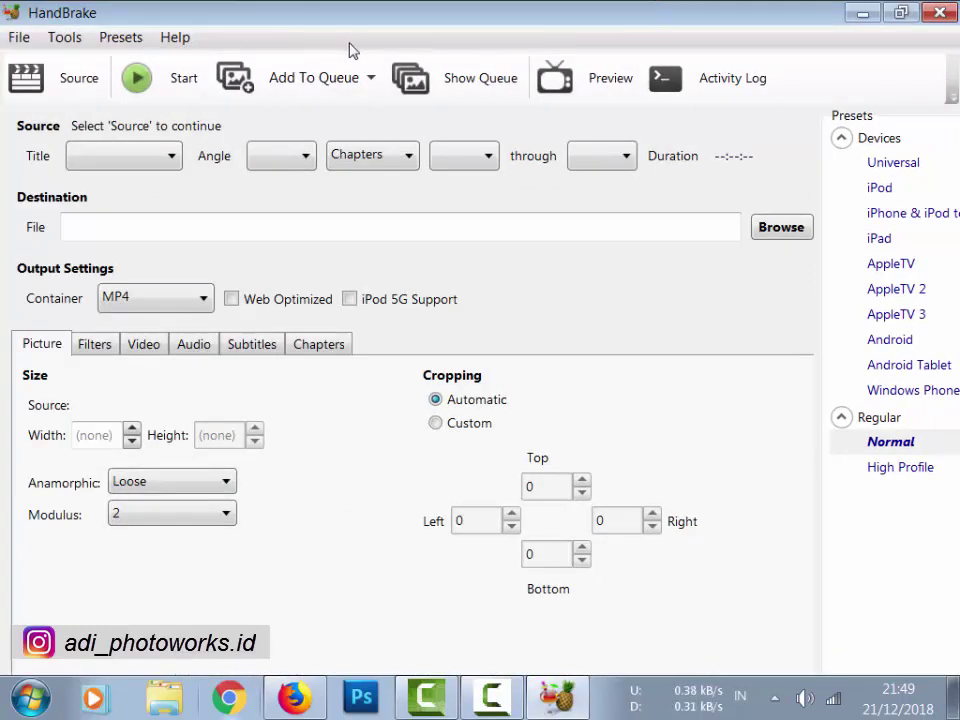
{"action": "left_click", "coordinate": [19, 37]}
{"action": "left_click", "coordinate": [64, 37]}
Switch to Windows Explorer, open Data (D:) and examine the file size and video details in the properties of op jathilan1.avi.
{"action": "left_click", "coordinate": [190, 708]}
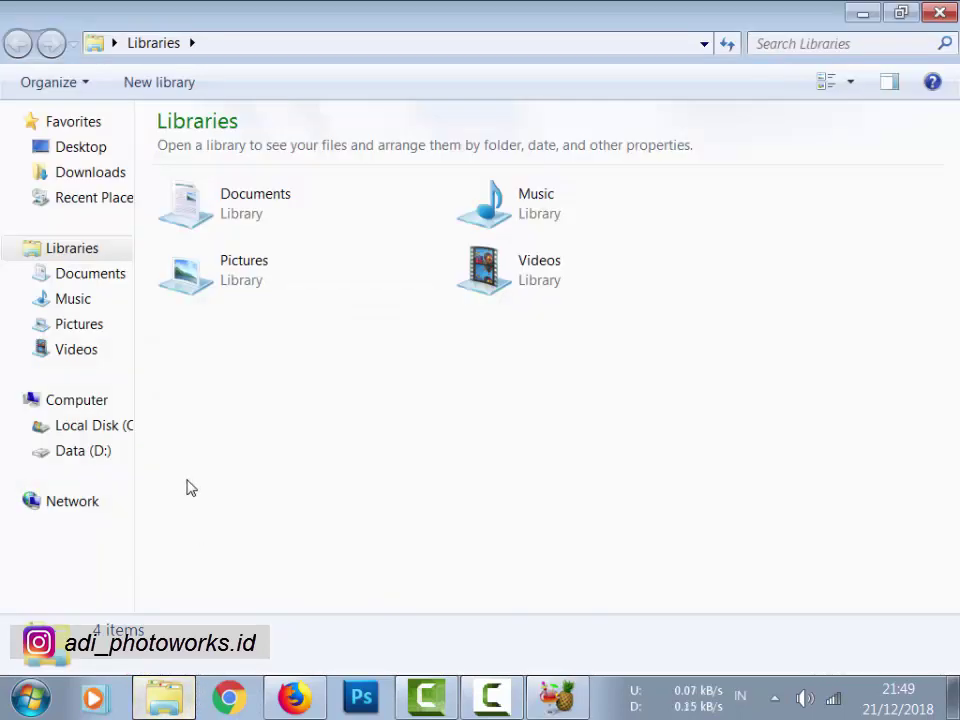
{"action": "left_click", "coordinate": [112, 451]}
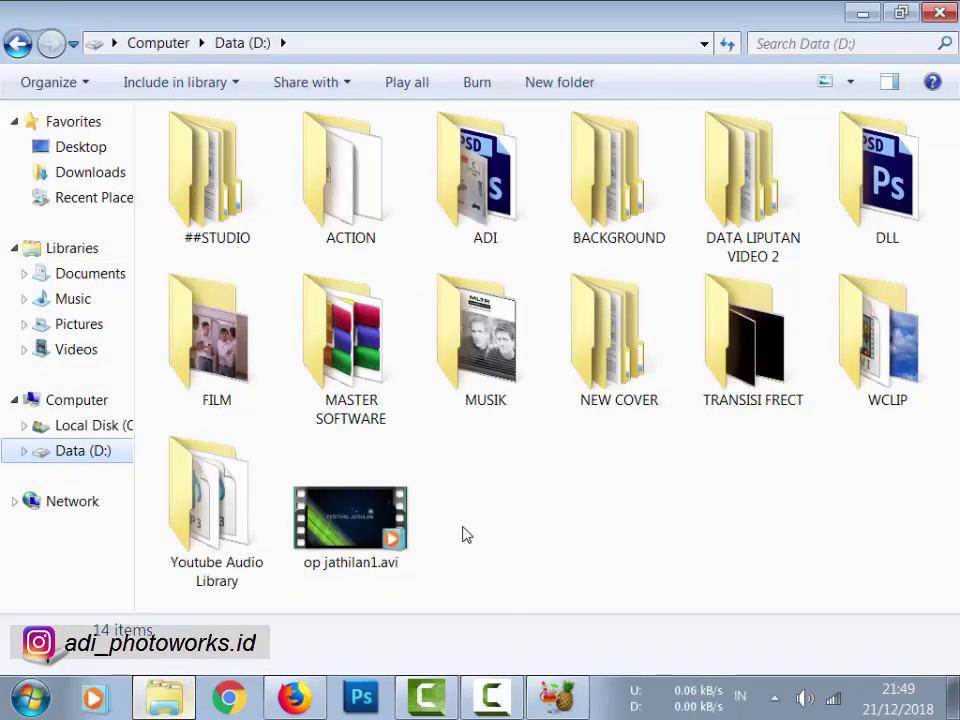
{"action": "left_click", "coordinate": [365, 535]}
{"action": "right_click", "coordinate": [340, 527]}
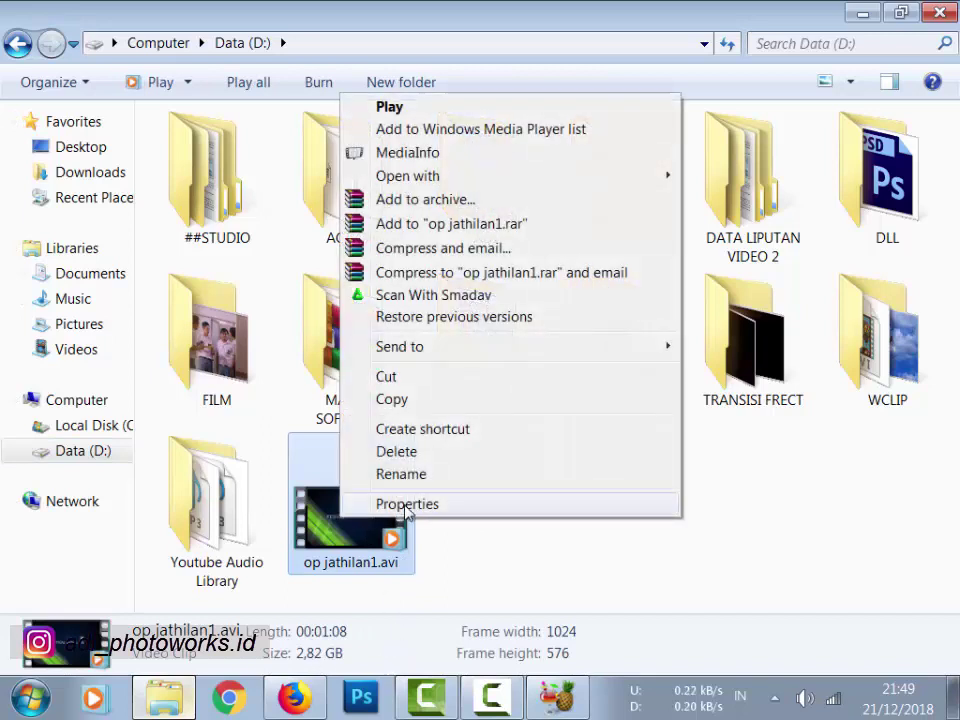
{"action": "left_click", "coordinate": [407, 505]}
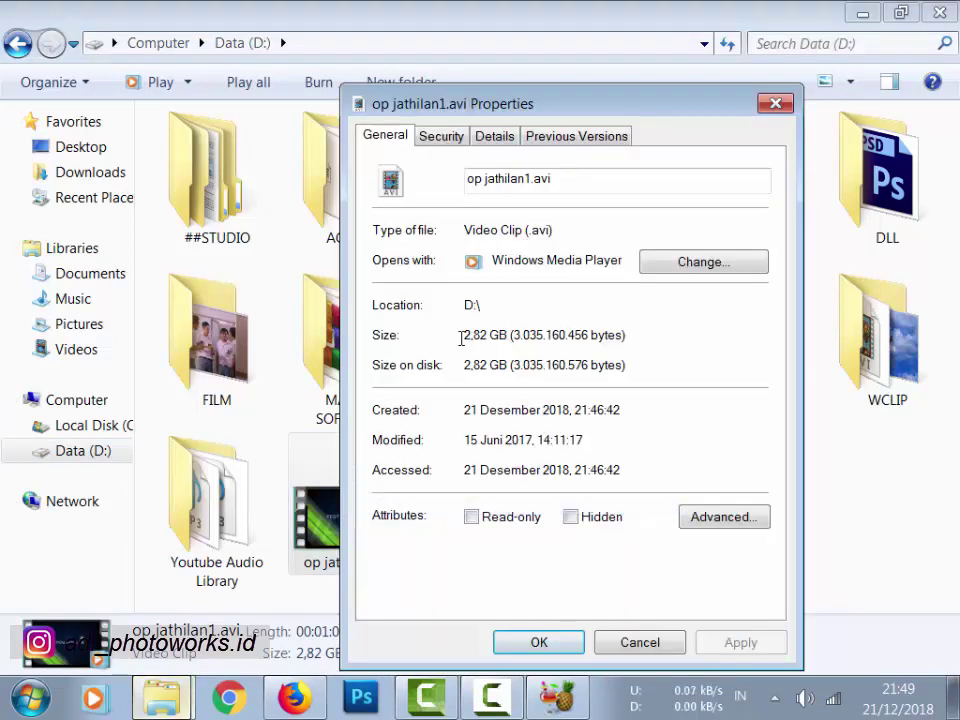
{"action": "left_click_drag", "start_coordinate": [510, 335], "coordinate": [463, 335]}
{"action": "left_click", "coordinate": [505, 136]}
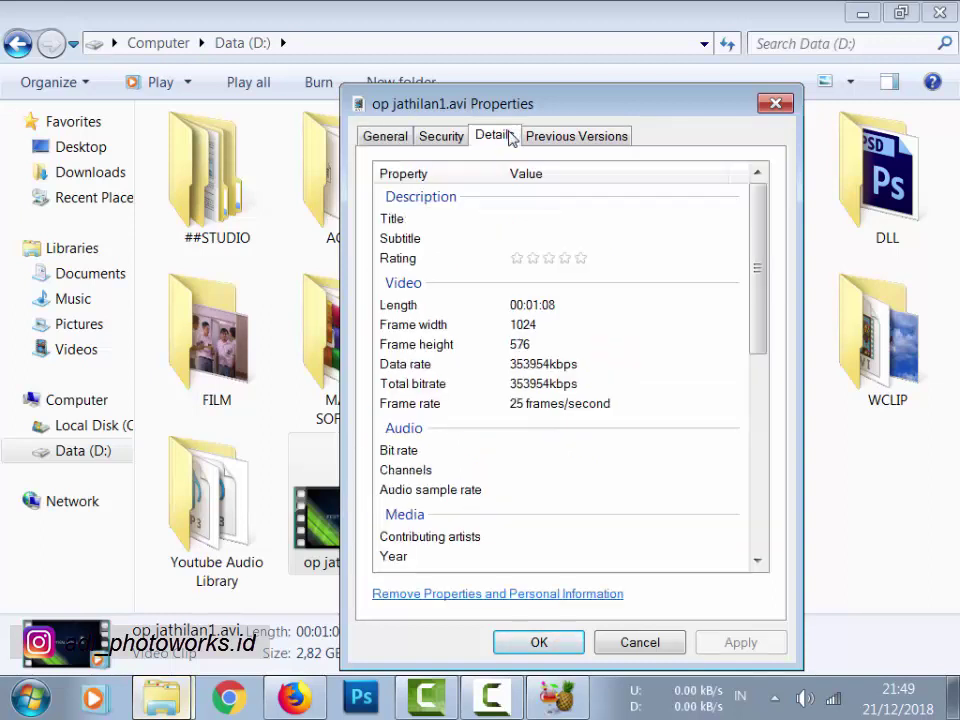
{"action": "left_click", "coordinate": [776, 104]}
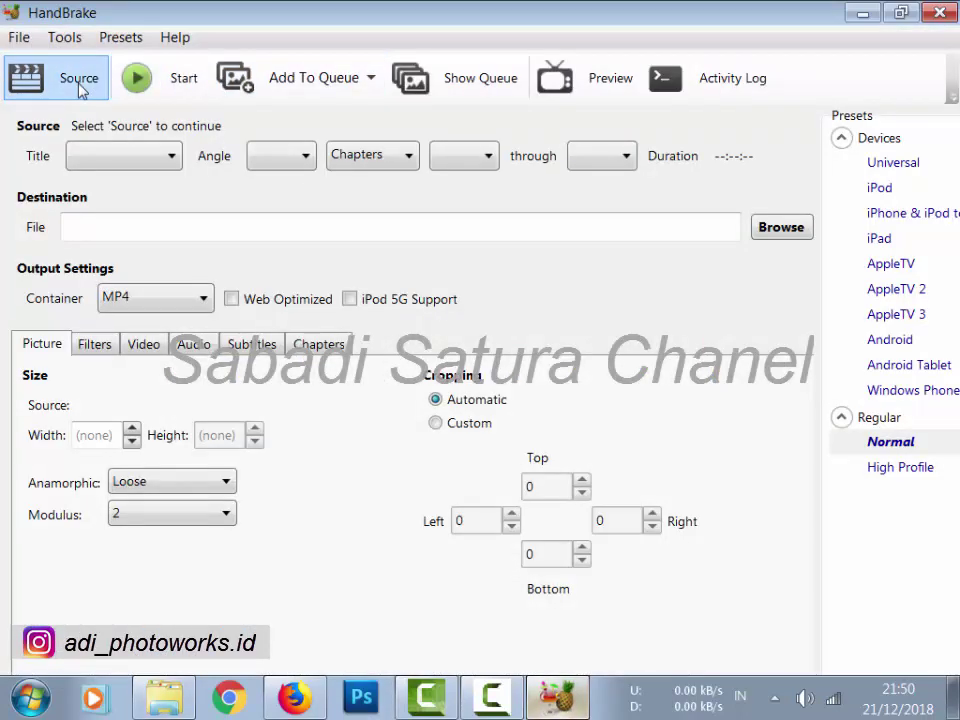
Switch to HandBrake and load the single video file op jathilan1.avi from Data (D:) as the source.
{"action": "left_click", "coordinate": [80, 88]}
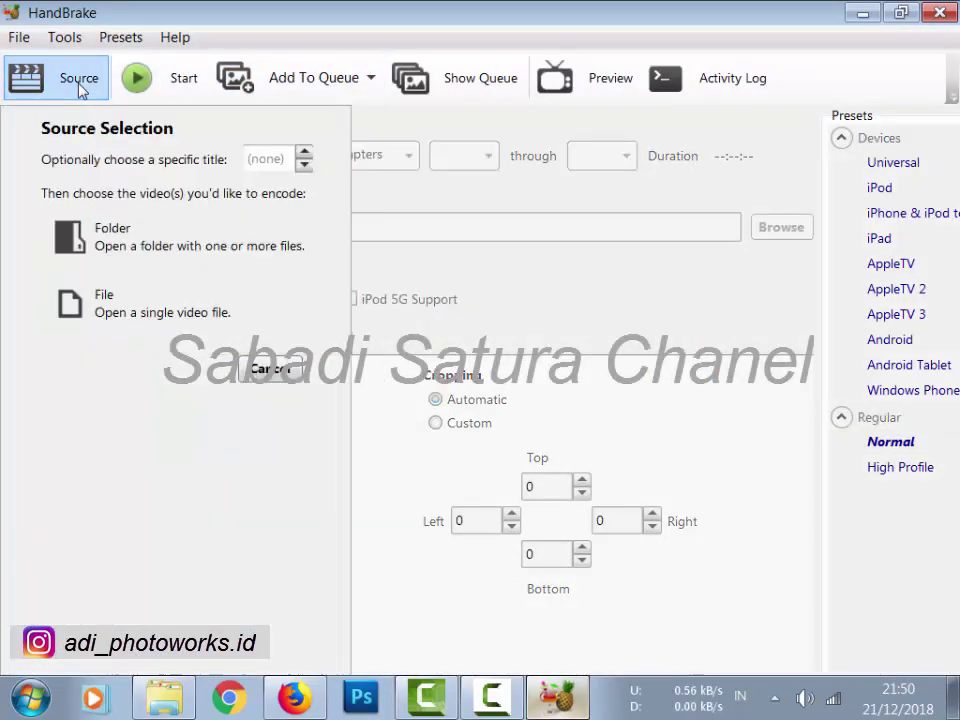
{"action": "left_click", "coordinate": [184, 322]}
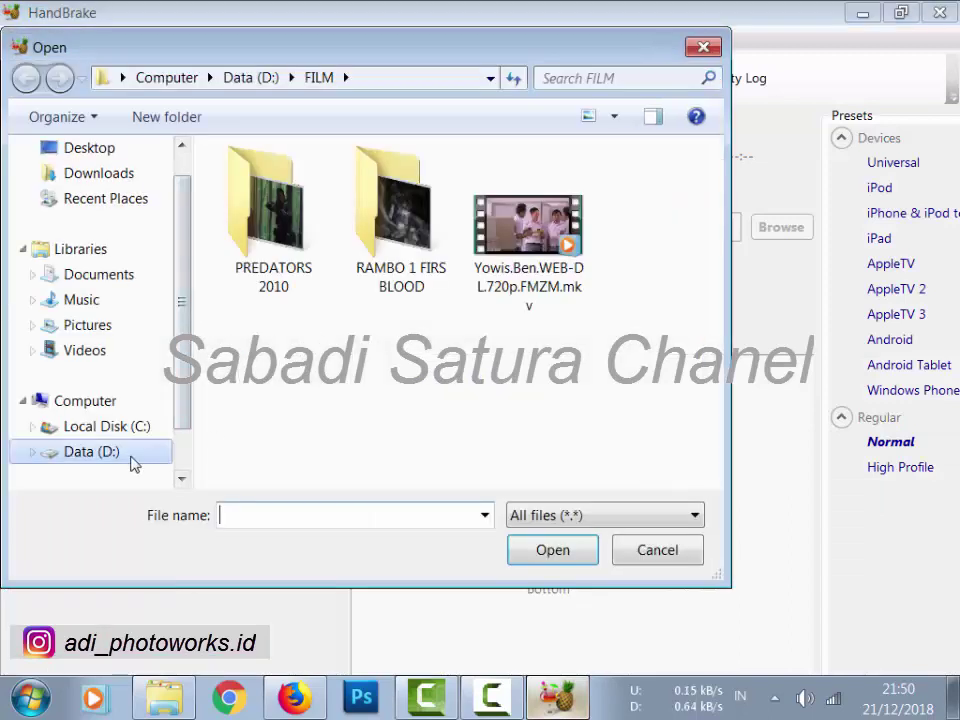
{"action": "left_click", "coordinate": [133, 456]}
{"action": "left_click_drag", "start_coordinate": [711, 220], "coordinate": [716, 315]}
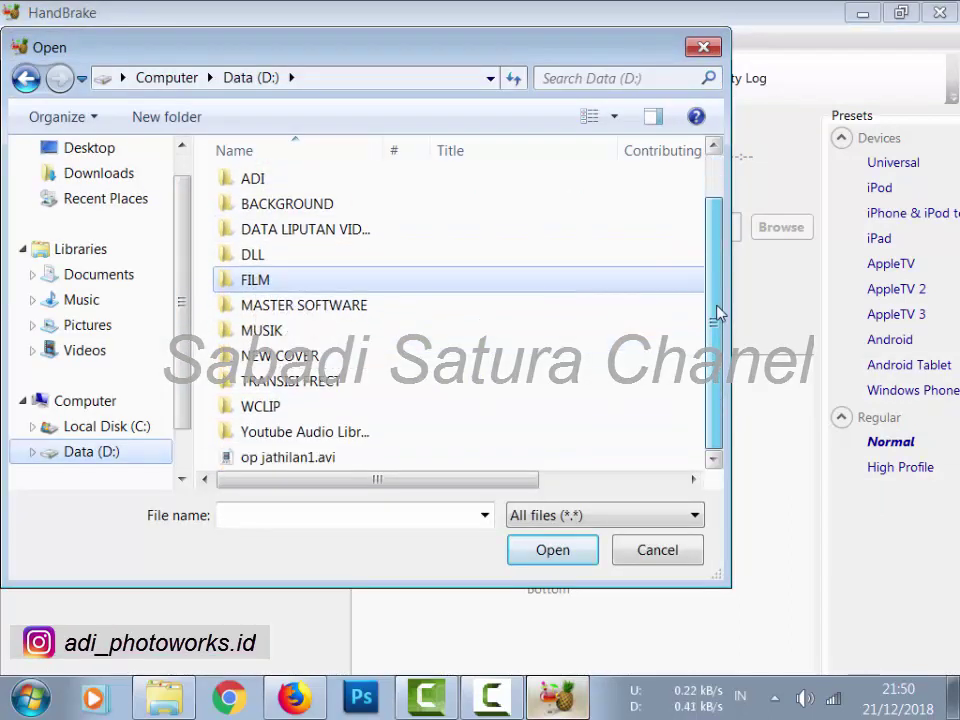
{"action": "left_click", "coordinate": [348, 457]}
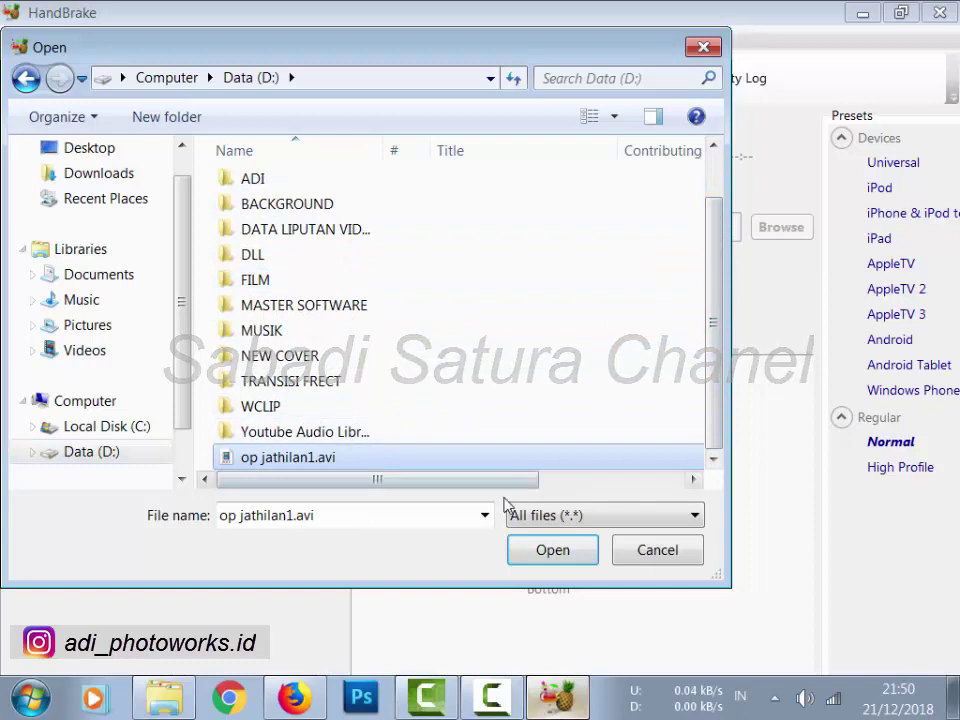
{"action": "left_click", "coordinate": [566, 552]}
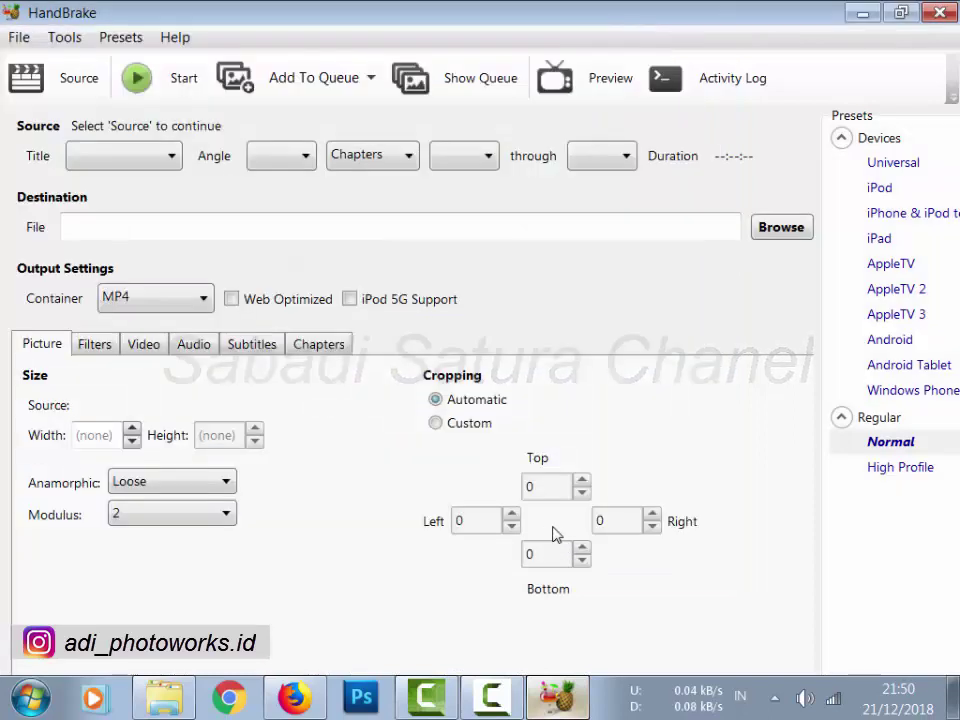
Choose MP4 as the output container and review the picture width and the video quality settings.
{"action": "left_click", "coordinate": [152, 300]}
{"action": "left_click", "coordinate": [157, 324]}
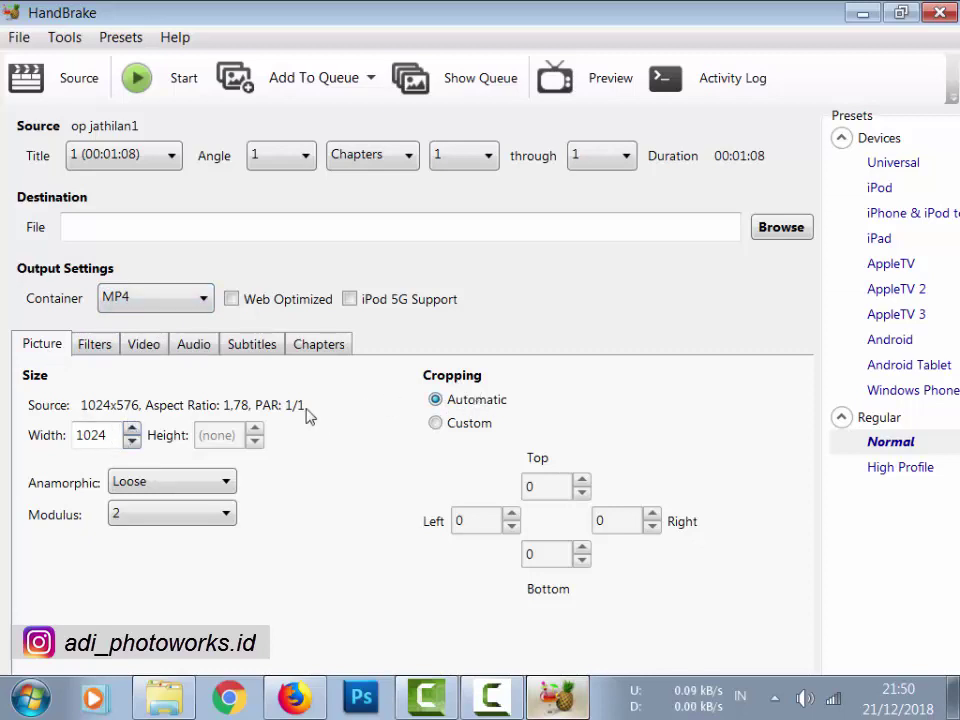
{"action": "left_click_drag", "start_coordinate": [111, 436], "coordinate": [30, 435]}
{"action": "double_click", "coordinate": [97, 436]}
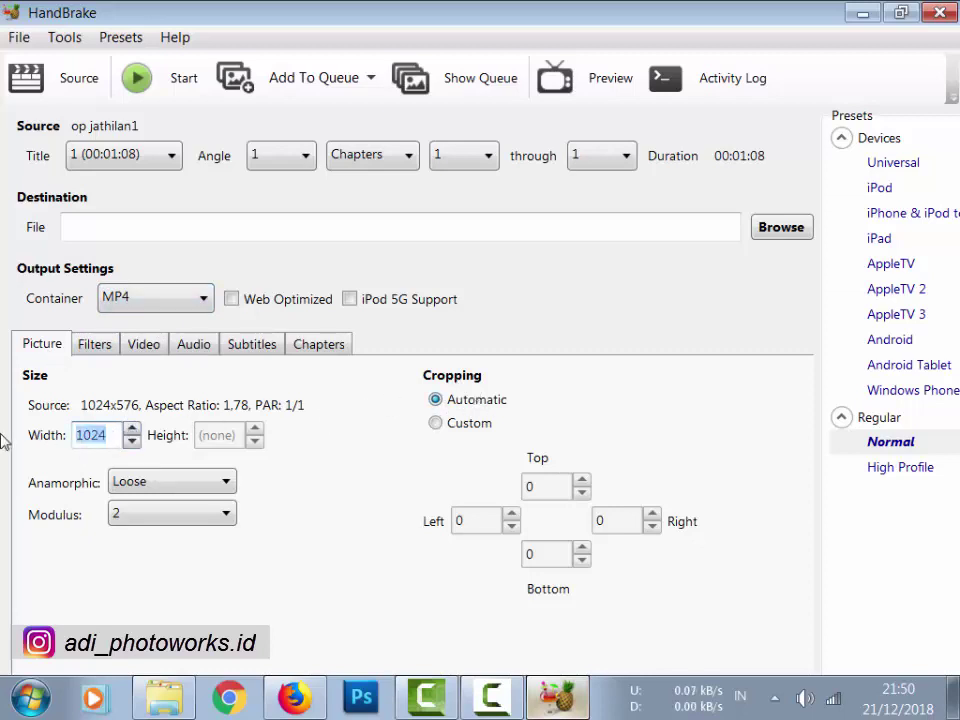
{"action": "left_click", "coordinate": [152, 350]}
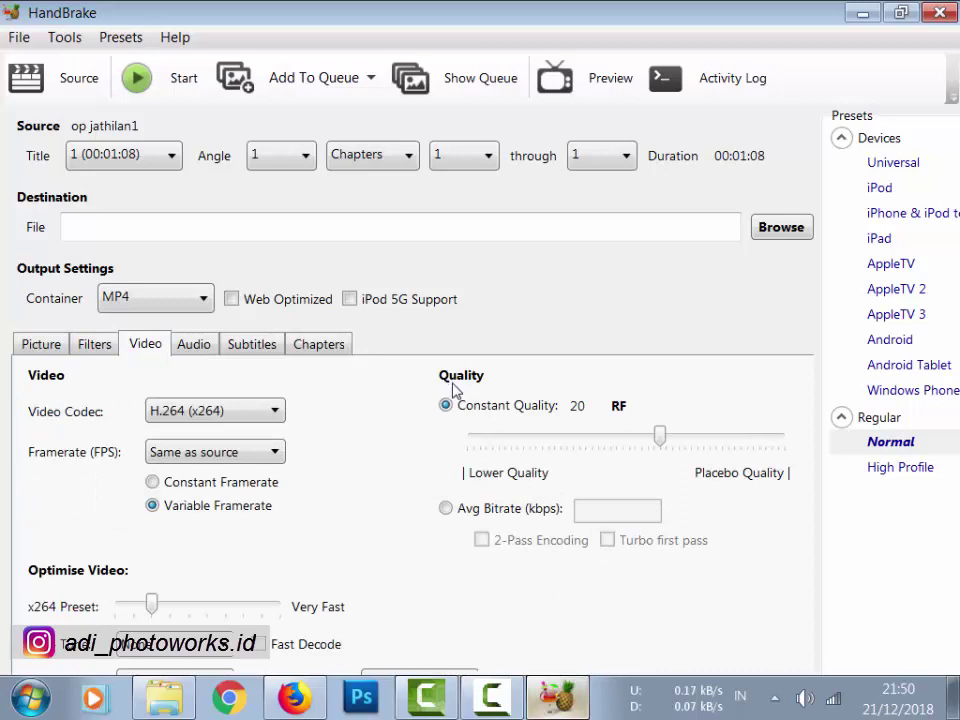
{"action": "mouse_move", "coordinate": [660, 445]}
{"action": "left_click", "coordinate": [42, 344]}
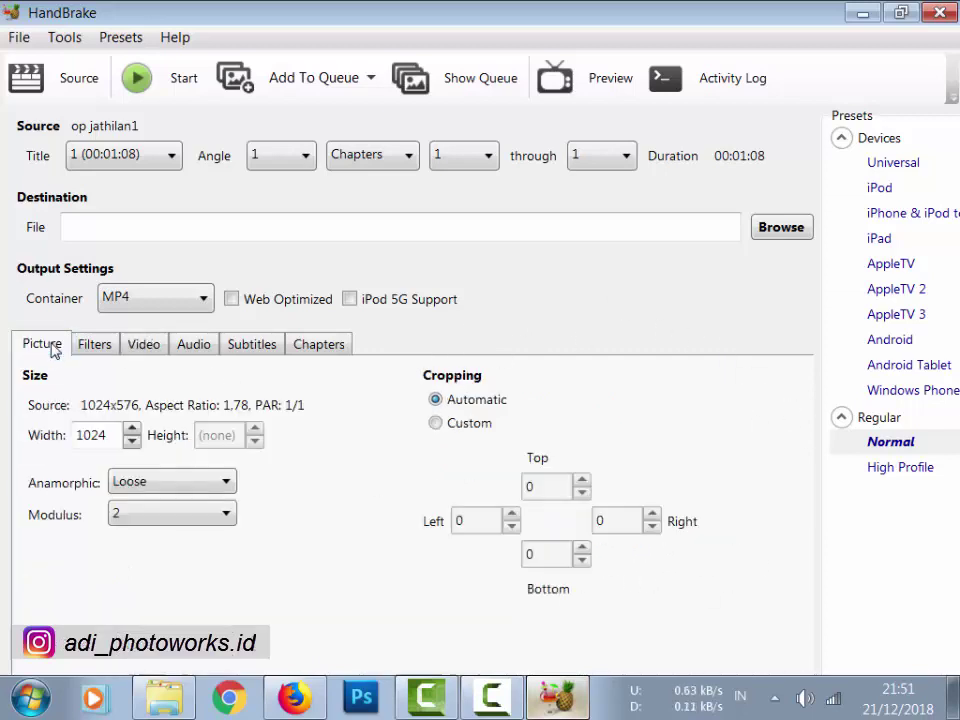
Set the destination to an mp4 file named CONVERT OP on Data (D:).
{"action": "left_click", "coordinate": [609, 231]}
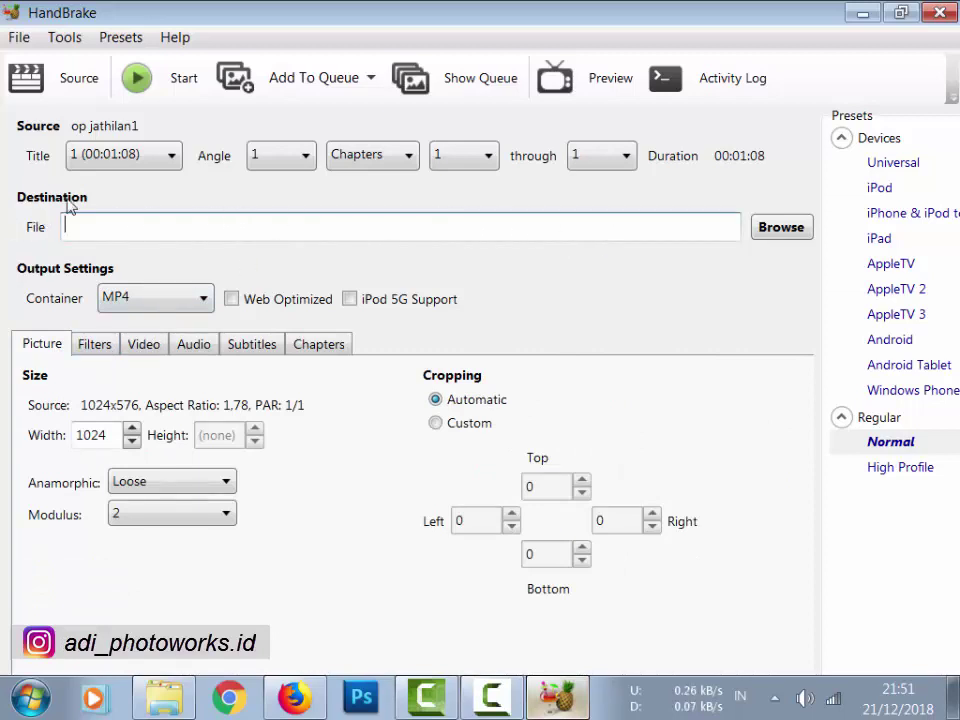
{"action": "left_click", "coordinate": [783, 236]}
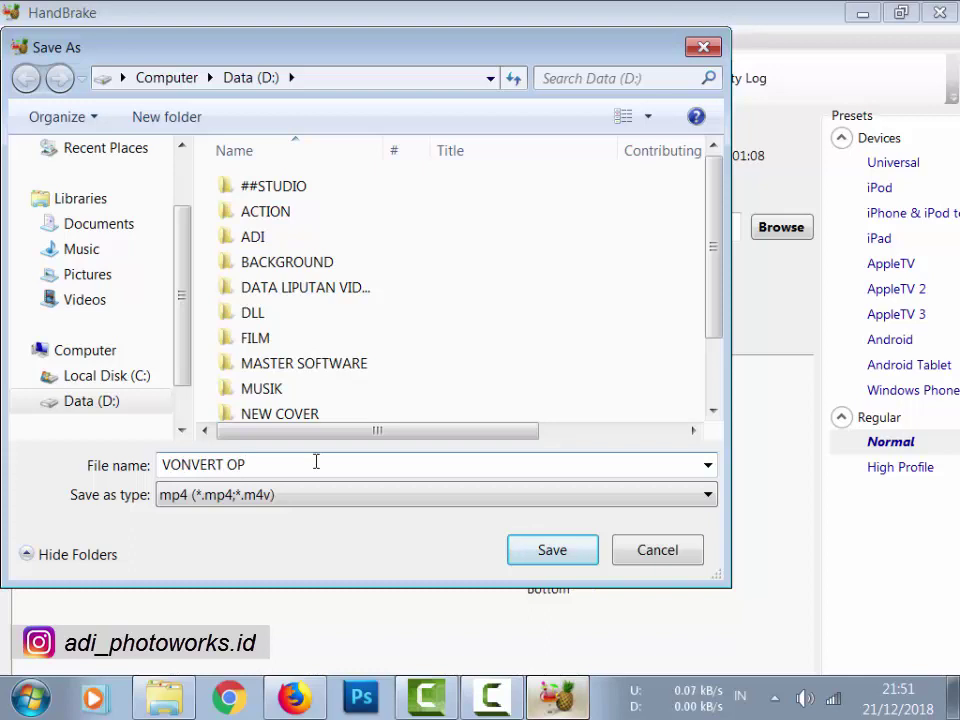
{"action": "left_click", "coordinate": [168, 464]}
{"action": "key", "text": "BackSpace"}
{"action": "type", "text": "C"}
{"action": "left_click", "coordinate": [583, 556]}
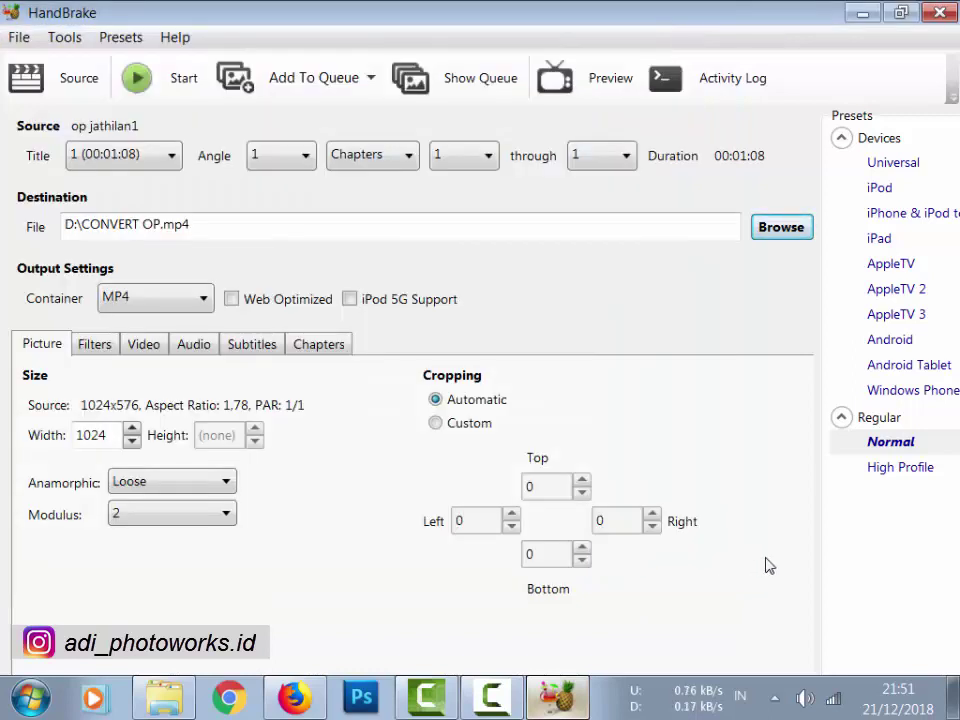
Start encoding the loaded video to the MP4 destination file.
{"action": "left_click", "coordinate": [181, 80]}
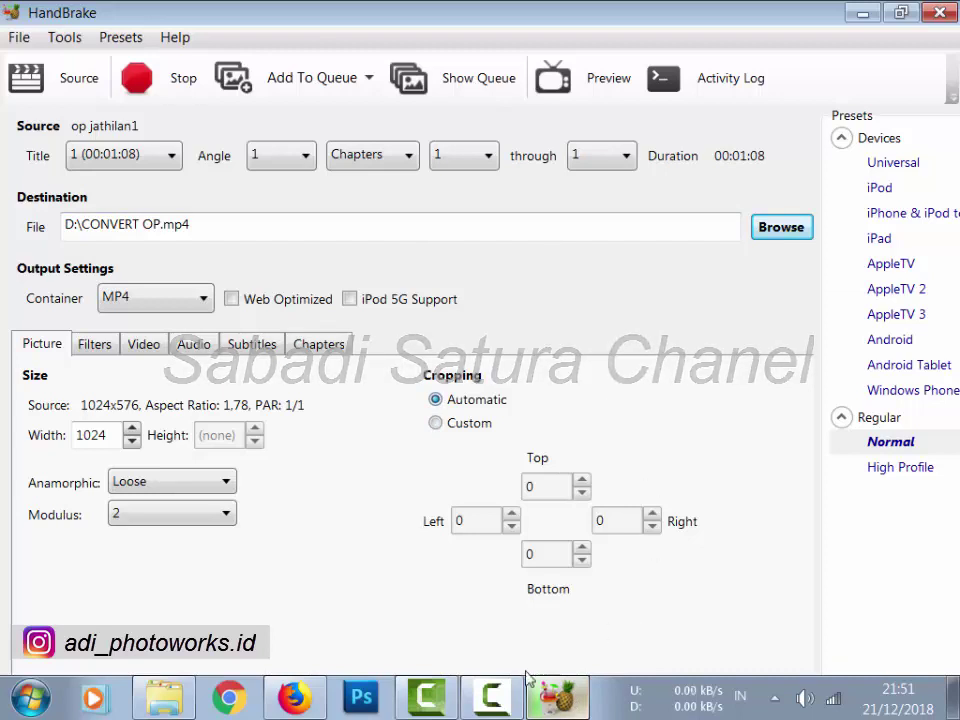
{"action": "left_click", "coordinate": [509, 700]}
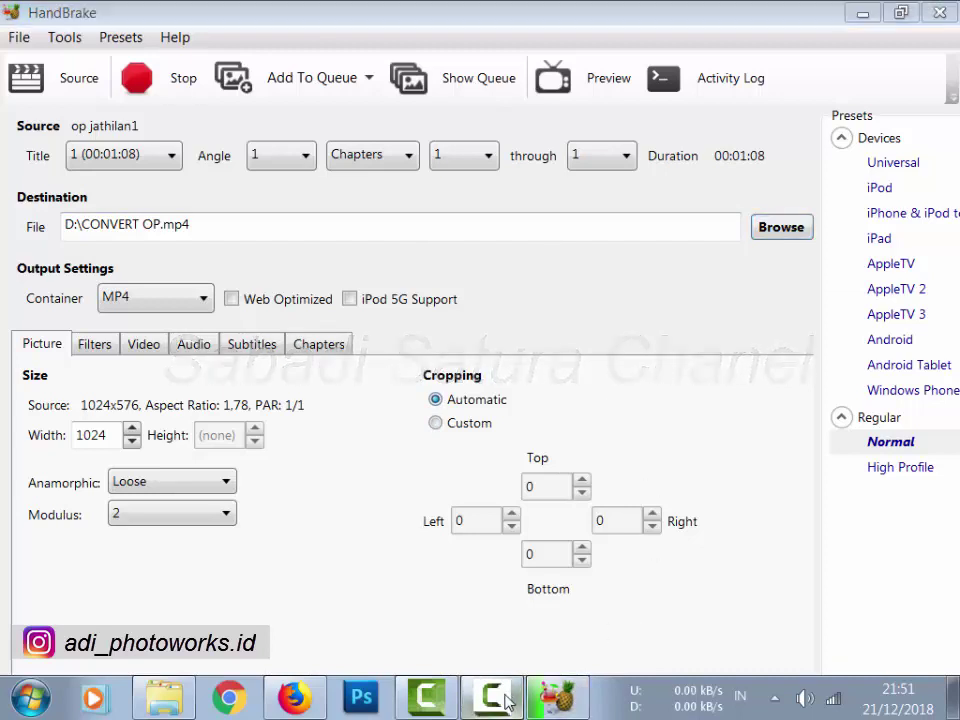
{"action": "left_click", "coordinate": [513, 698]}
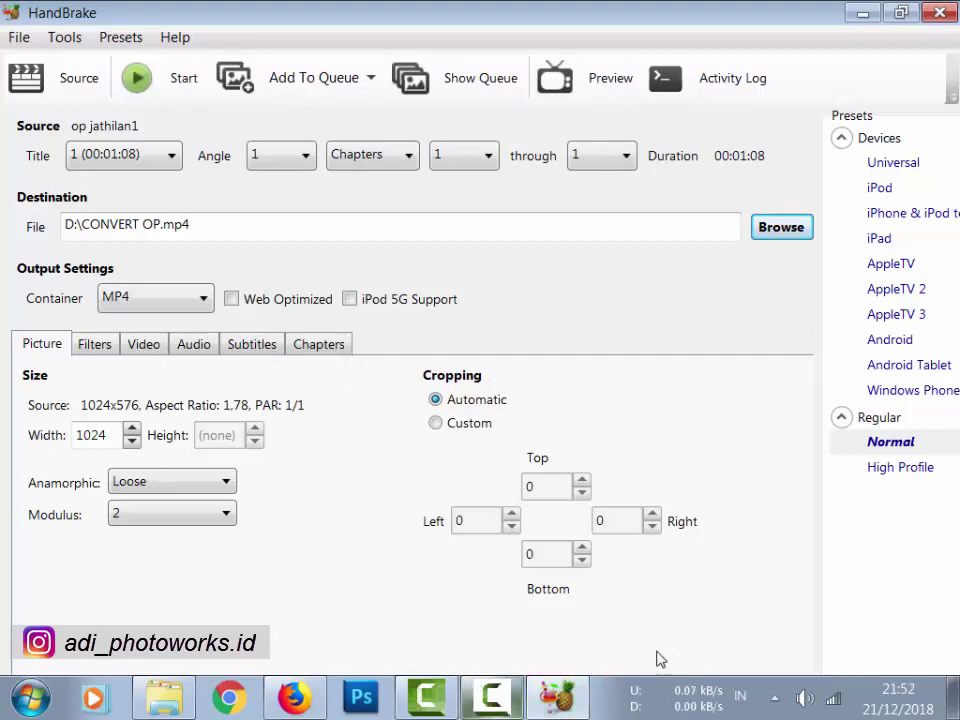
Switch to Windows Explorer and compare the file sizes and lengths of op jathilan1.avi and CONVERT OP.mp4 on Data (D:).
{"action": "left_click", "coordinate": [165, 697]}
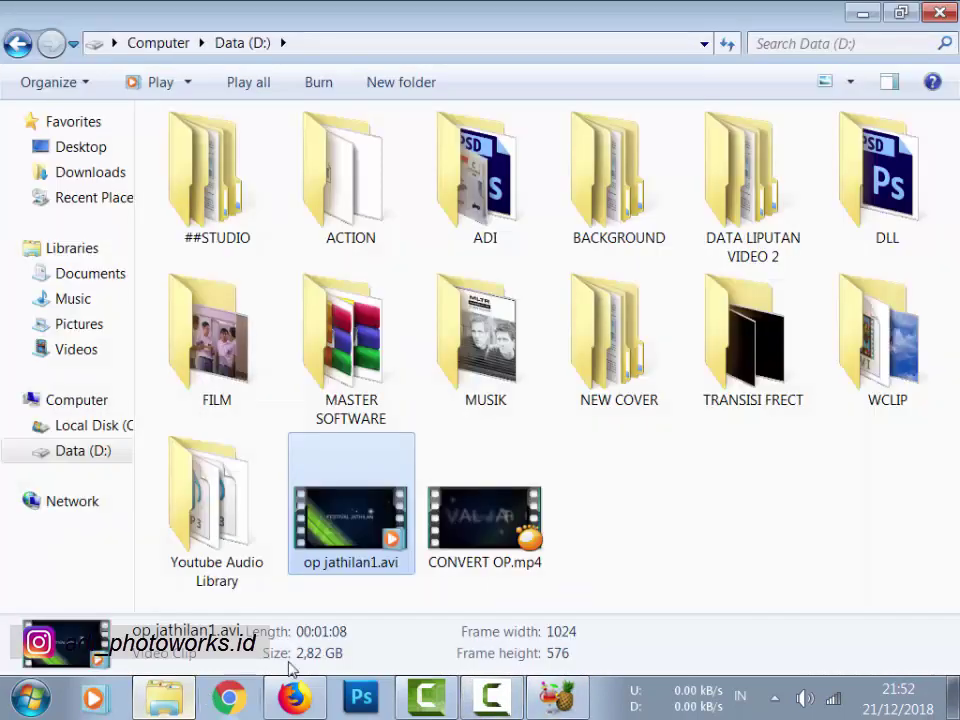
{"action": "left_click", "coordinate": [496, 545]}
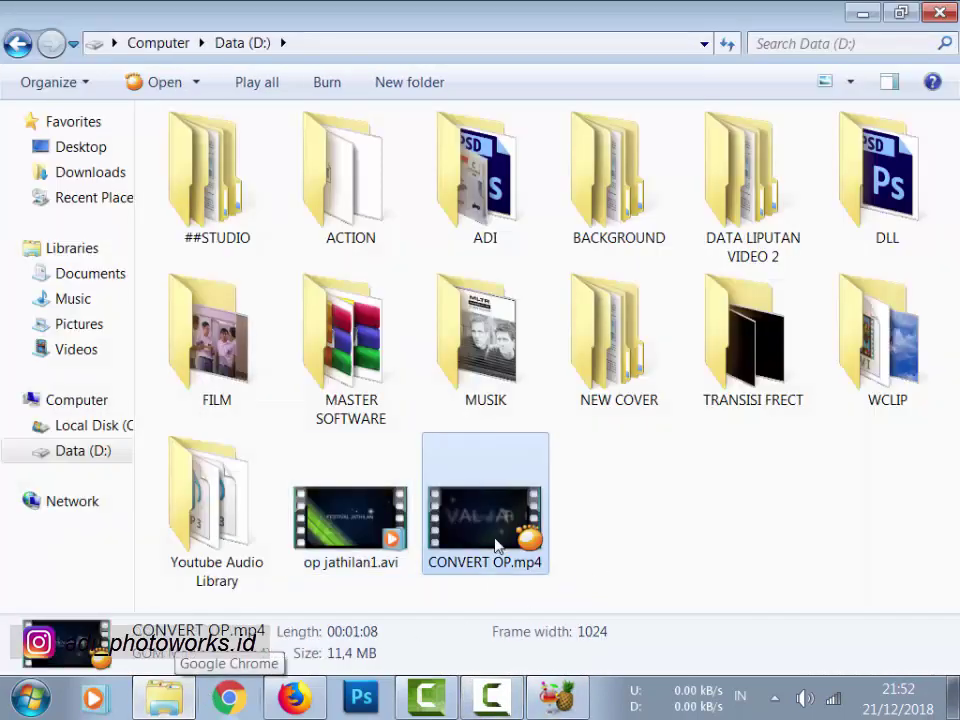
{"action": "left_click", "coordinate": [704, 529]}
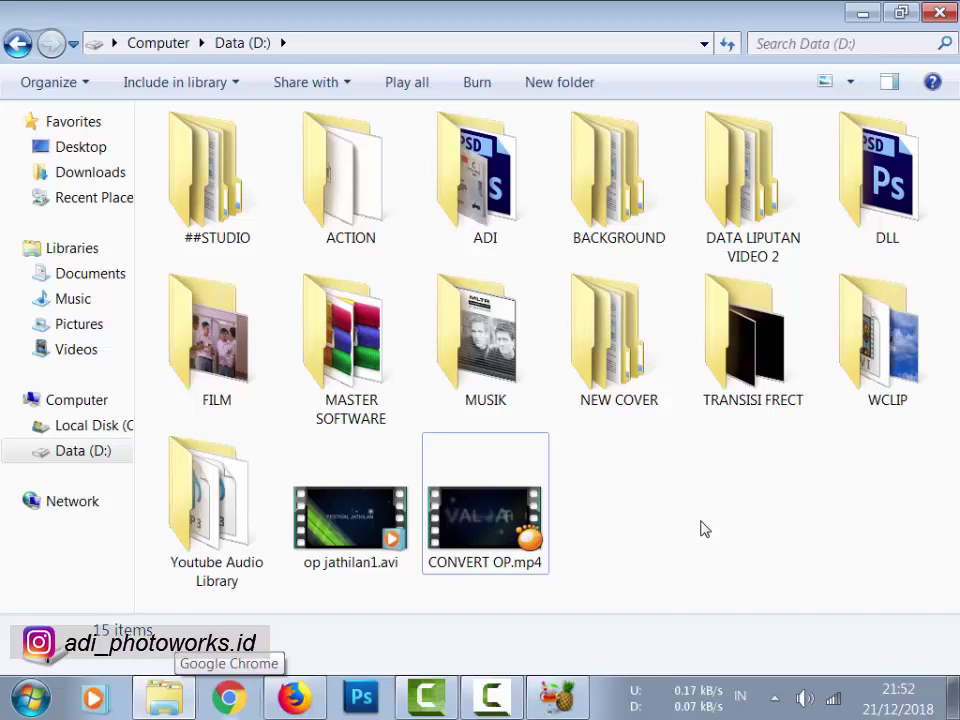
{"action": "left_click", "coordinate": [379, 512]}
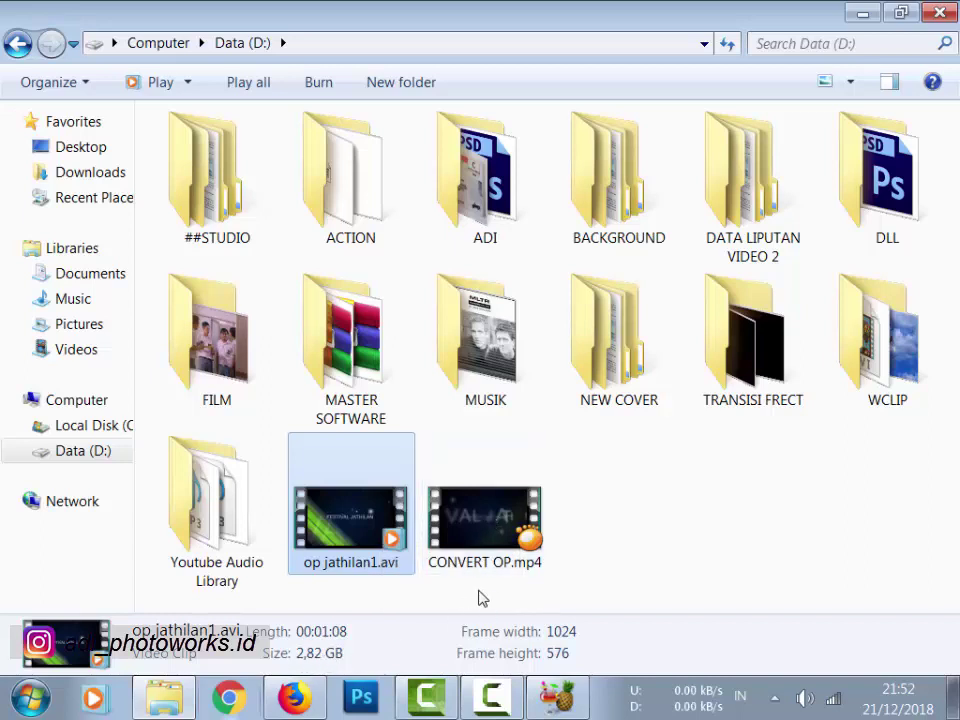
{"action": "left_click", "coordinate": [497, 523]}
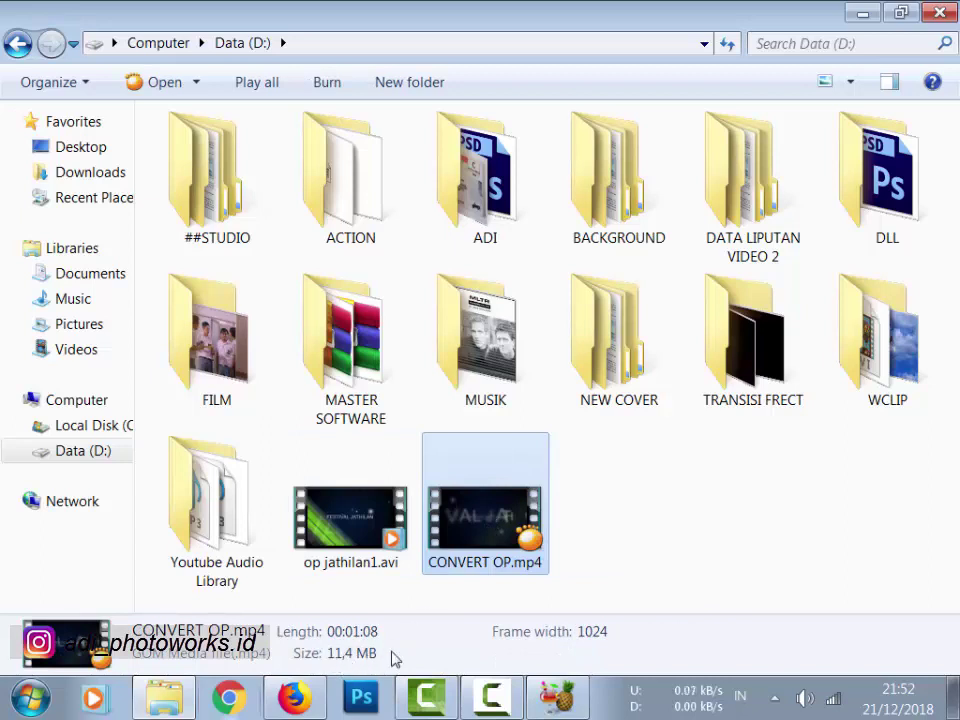
{"action": "left_click_drag", "start_coordinate": [647, 502], "coordinate": [340, 514]}
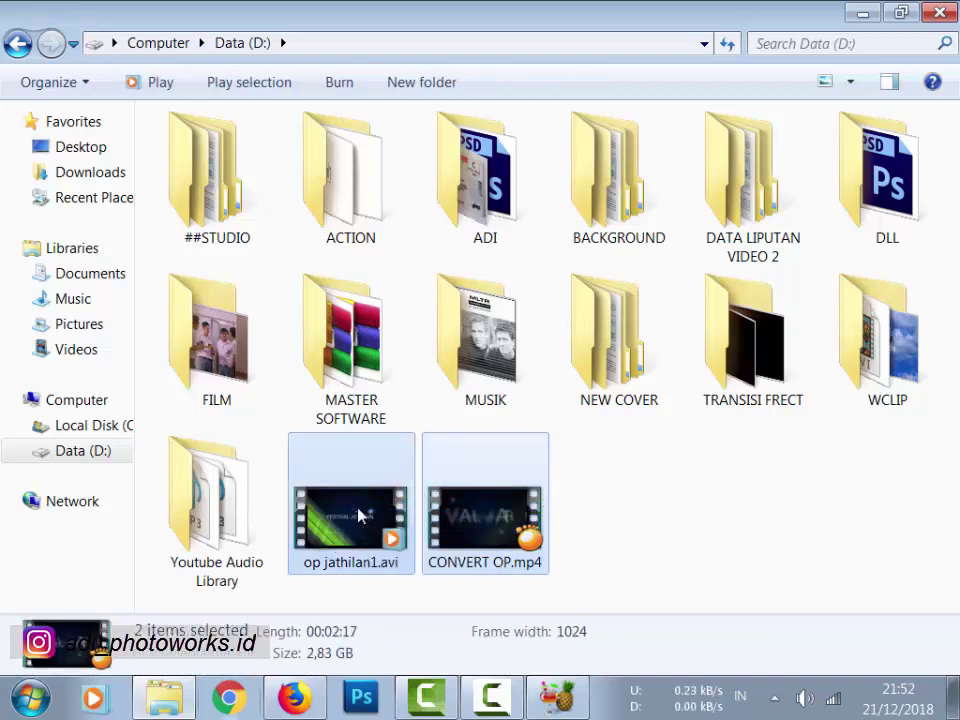
{"action": "left_click", "coordinate": [362, 515]}
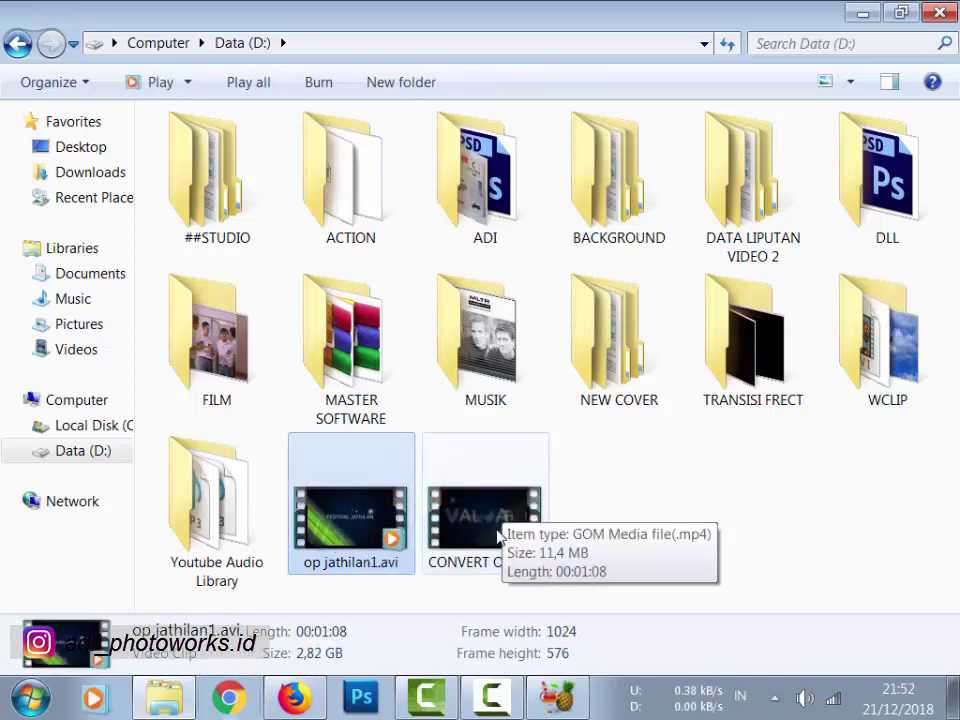
{"action": "left_click", "coordinate": [500, 537]}
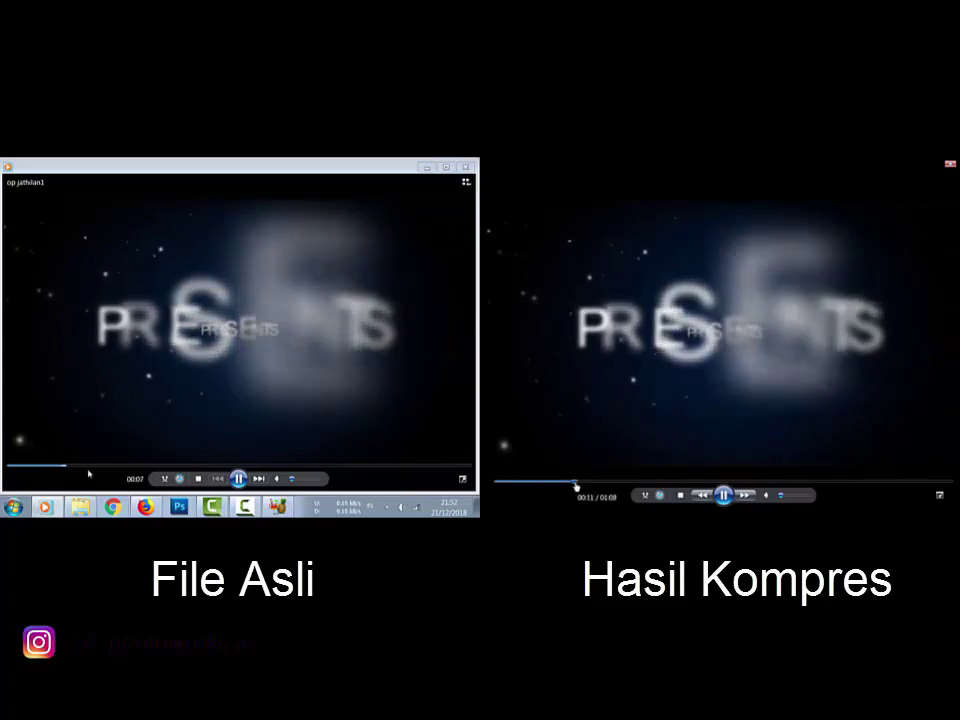
Play through several points of op jathilan1 and the compressed video to compare their picture quality, and close the player.
{"action": "left_click", "coordinate": [582, 483]}
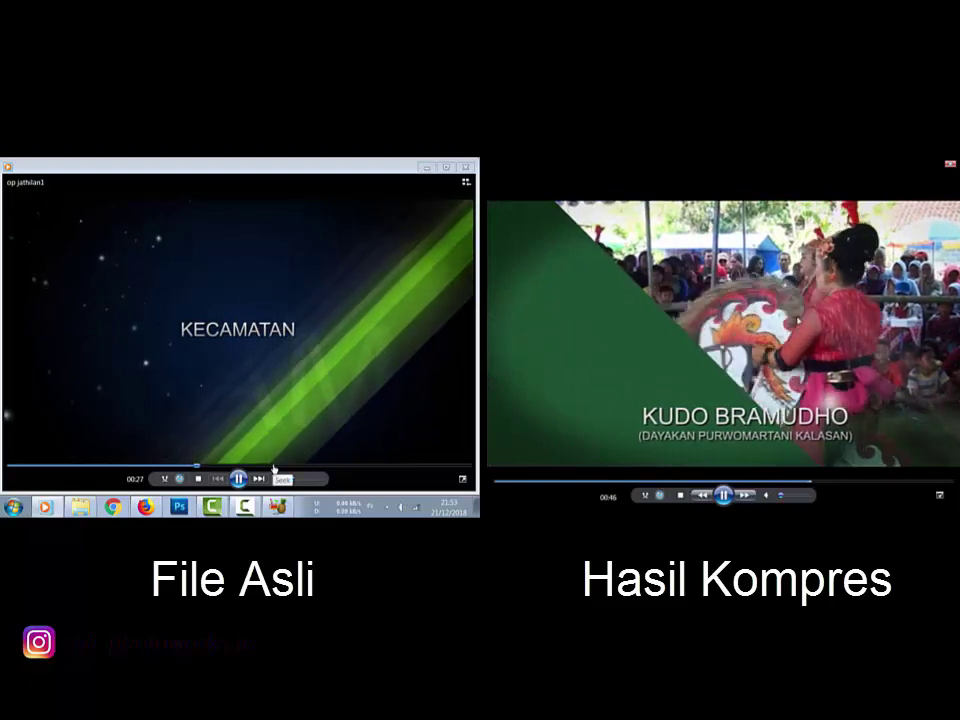
{"action": "left_click", "coordinate": [277, 467]}
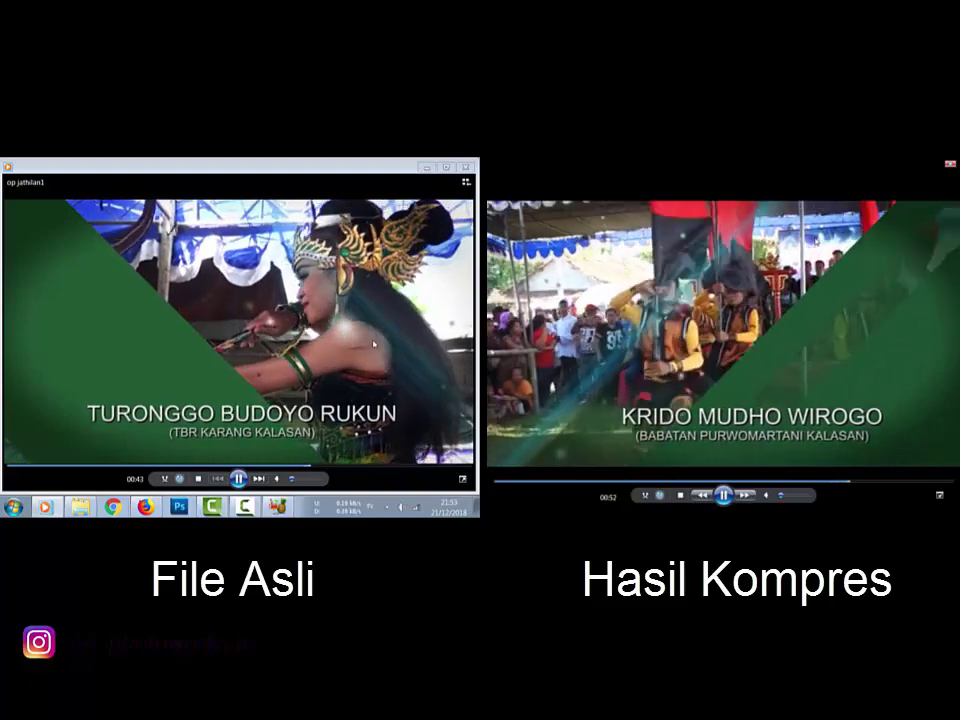
{"action": "left_click", "coordinate": [341, 467]}
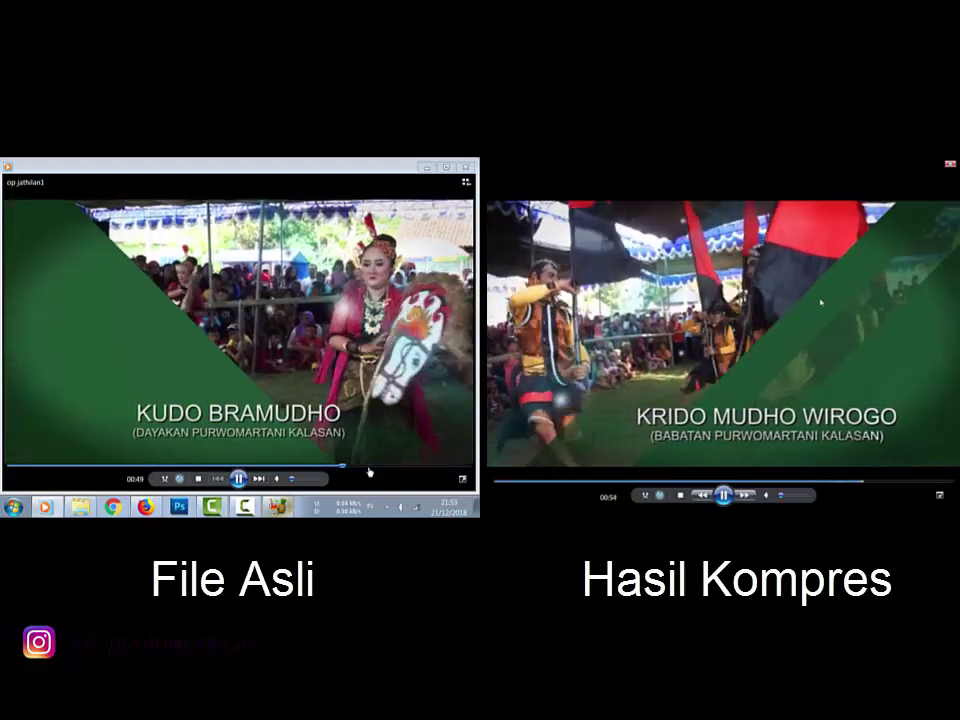
{"action": "left_click", "coordinate": [375, 466]}
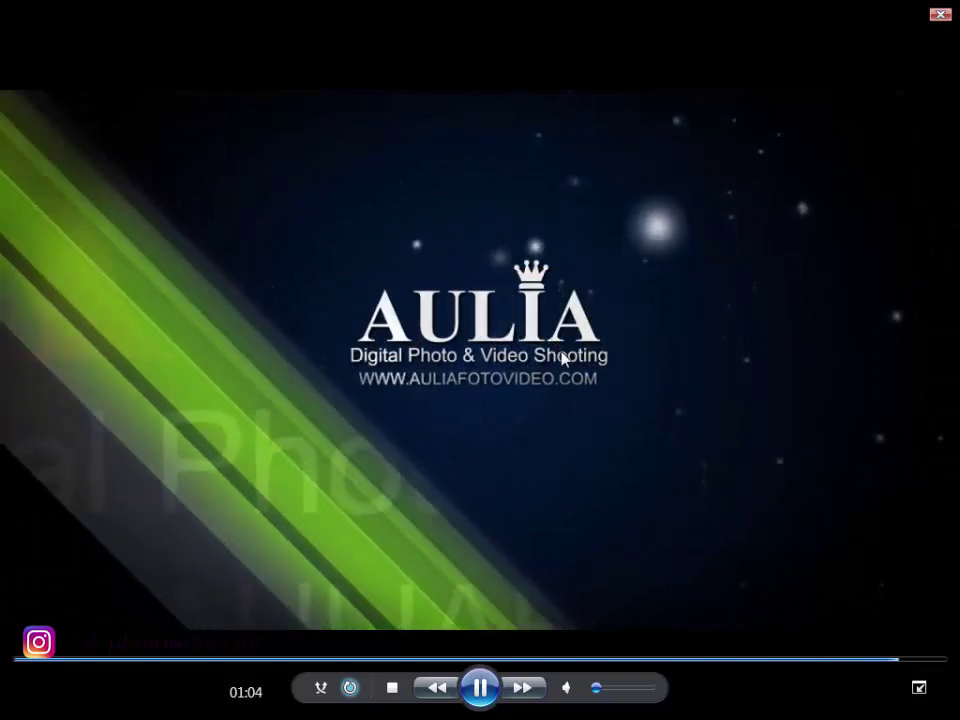
{"action": "left_click", "coordinate": [943, 16]}
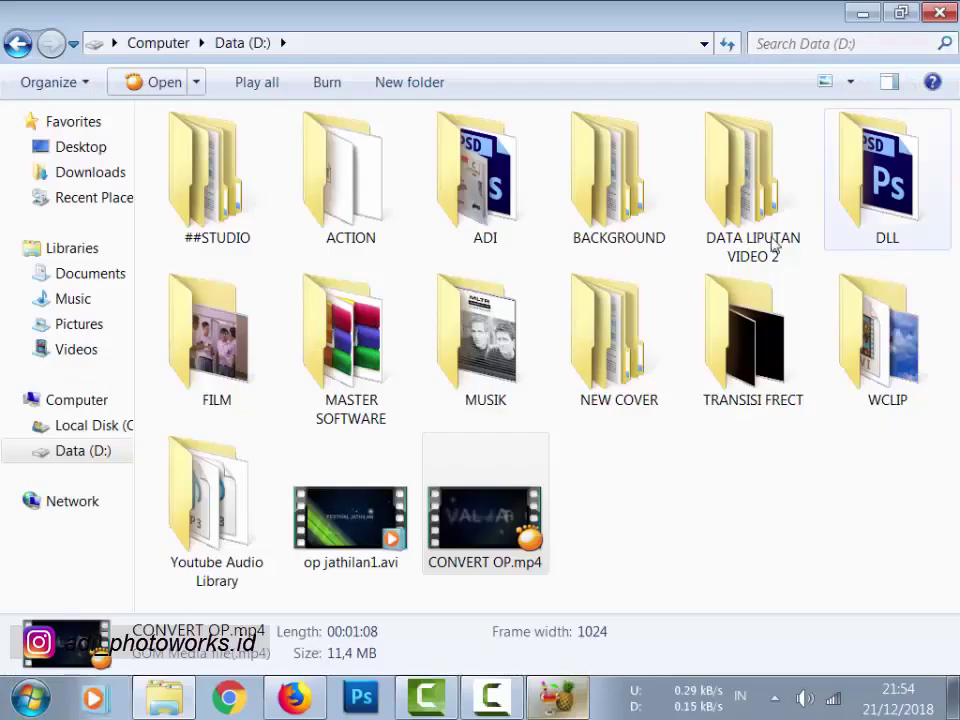
{"action": "left_click", "coordinate": [611, 561]}
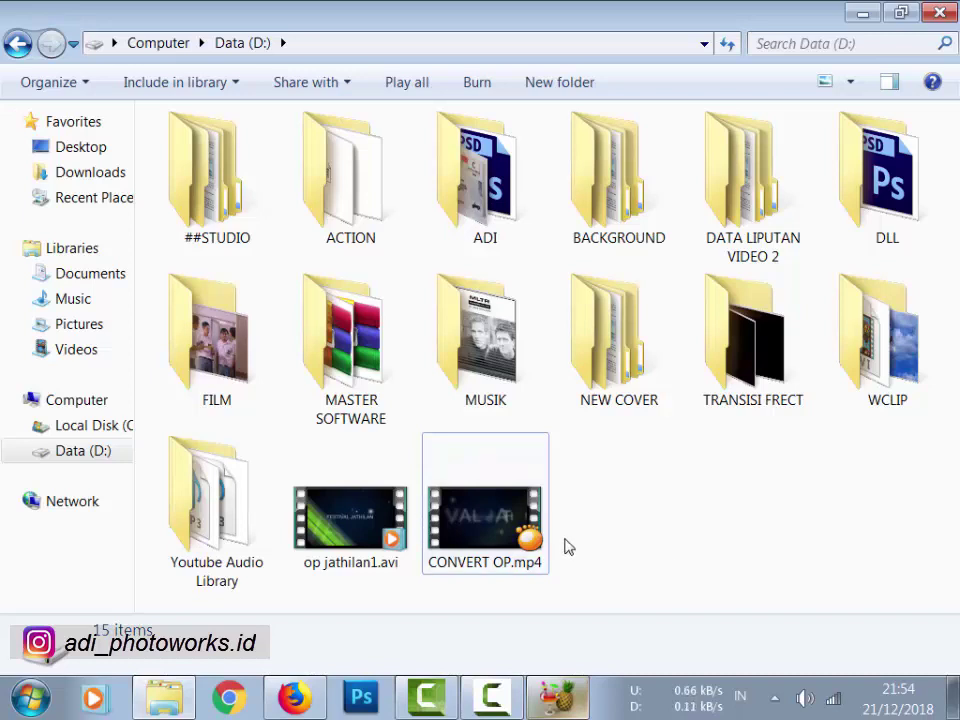
Switch to HandBrake, view its version and license information, and close the program.
{"action": "left_click", "coordinate": [560, 697]}
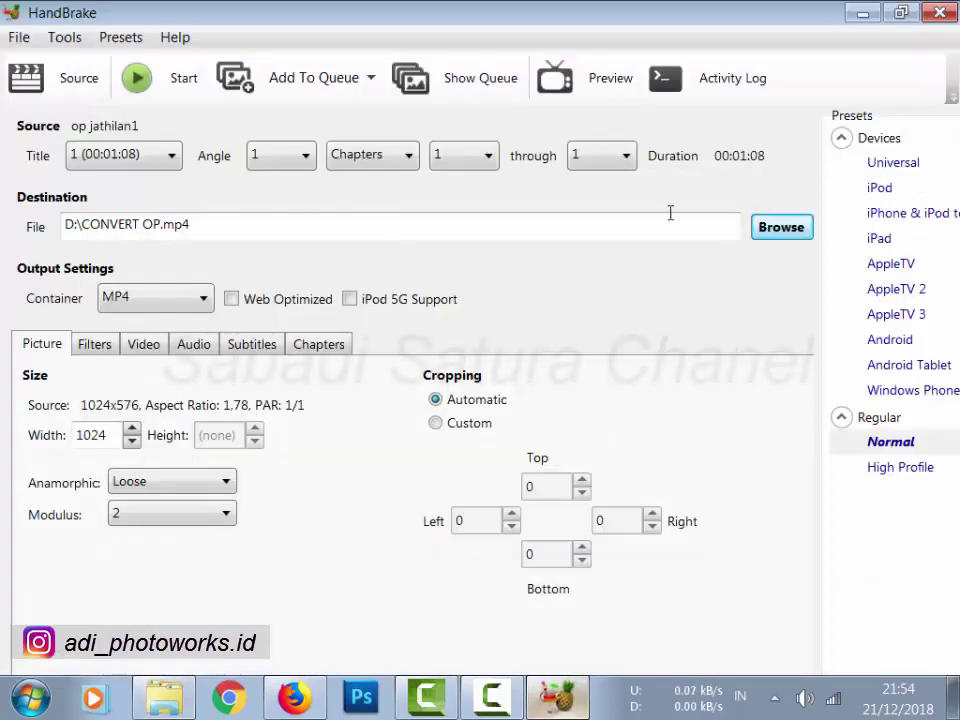
{"action": "left_click", "coordinate": [172, 160]}
{"action": "left_click", "coordinate": [125, 178]}
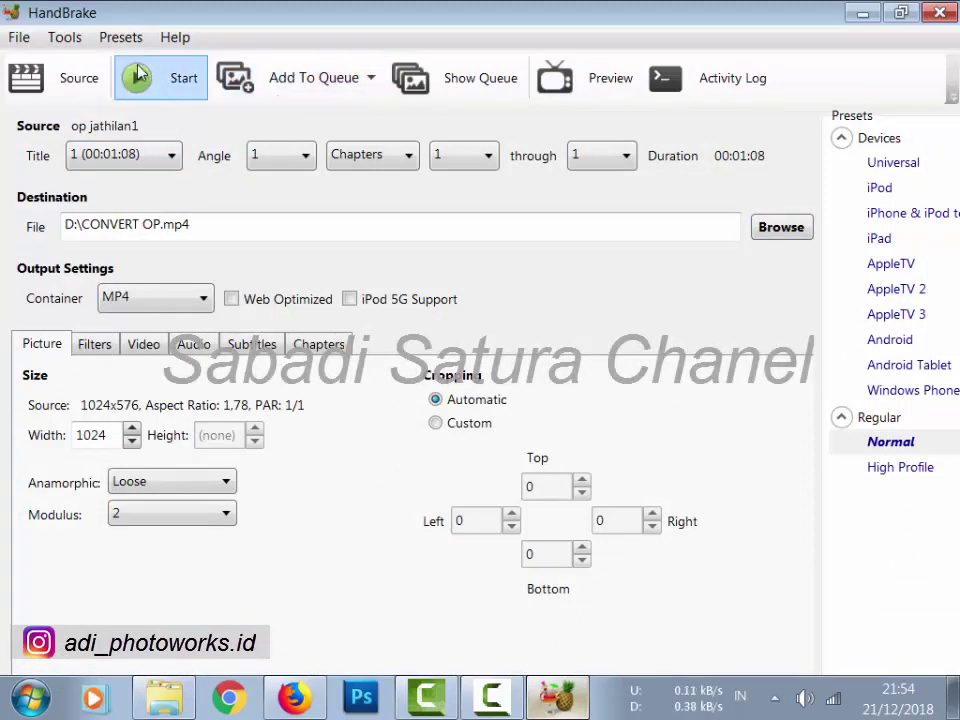
{"action": "left_click", "coordinate": [175, 37]}
{"action": "left_click", "coordinate": [220, 159]}
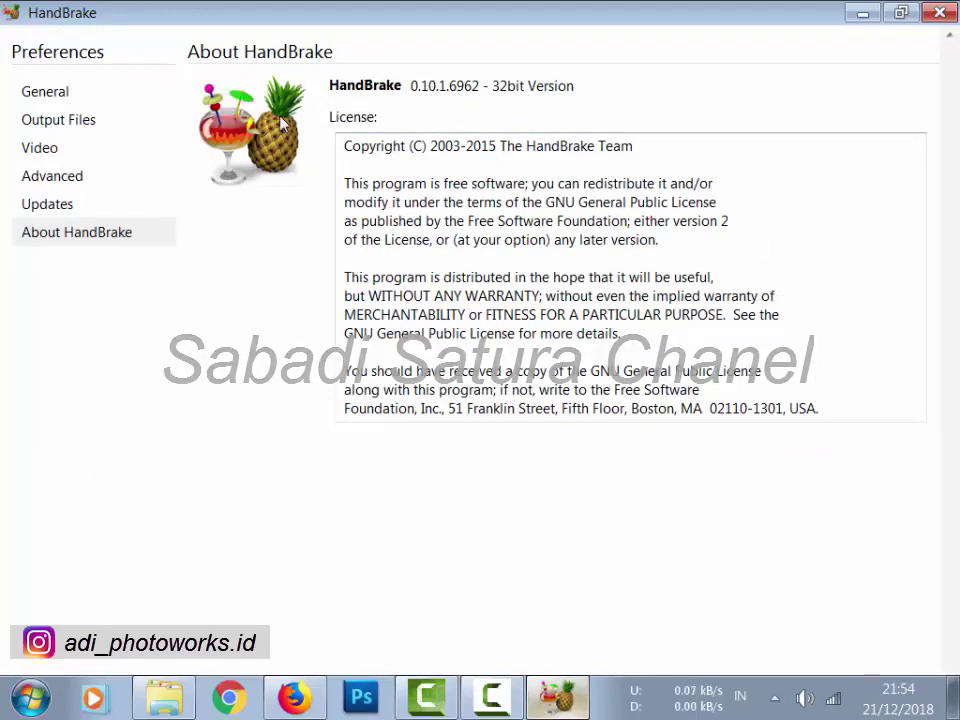
{"action": "left_click", "coordinate": [940, 13]}
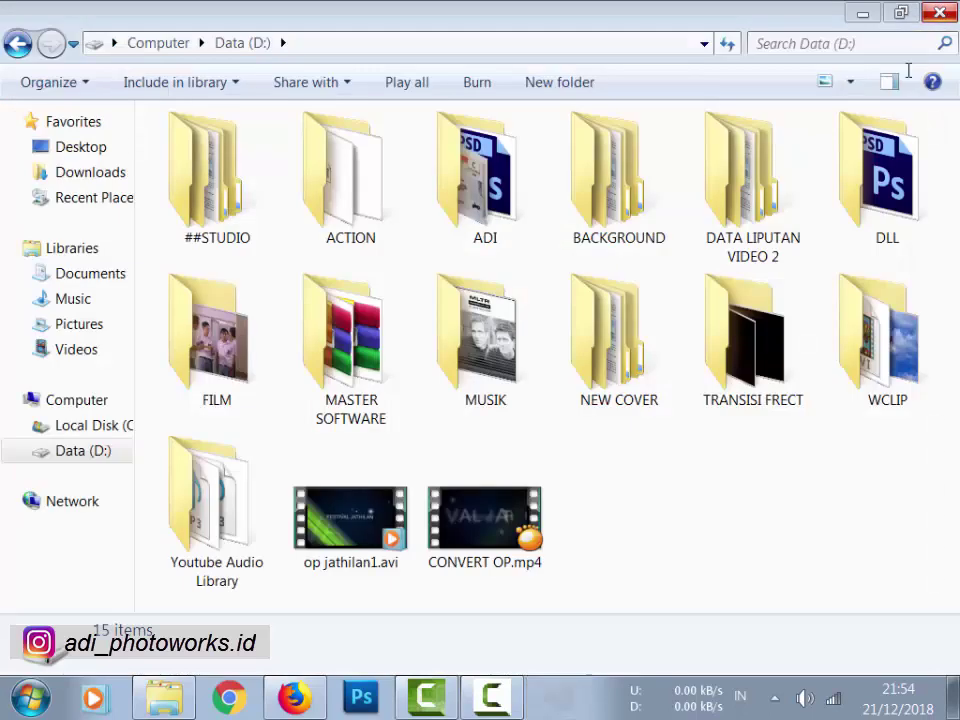
Check the file details of op jathilan1.avi and CONVERT OP.mp4 in Windows Explorer, individually and selected together.
{"action": "left_click_drag", "start_coordinate": [639, 544], "coordinate": [372, 512]}
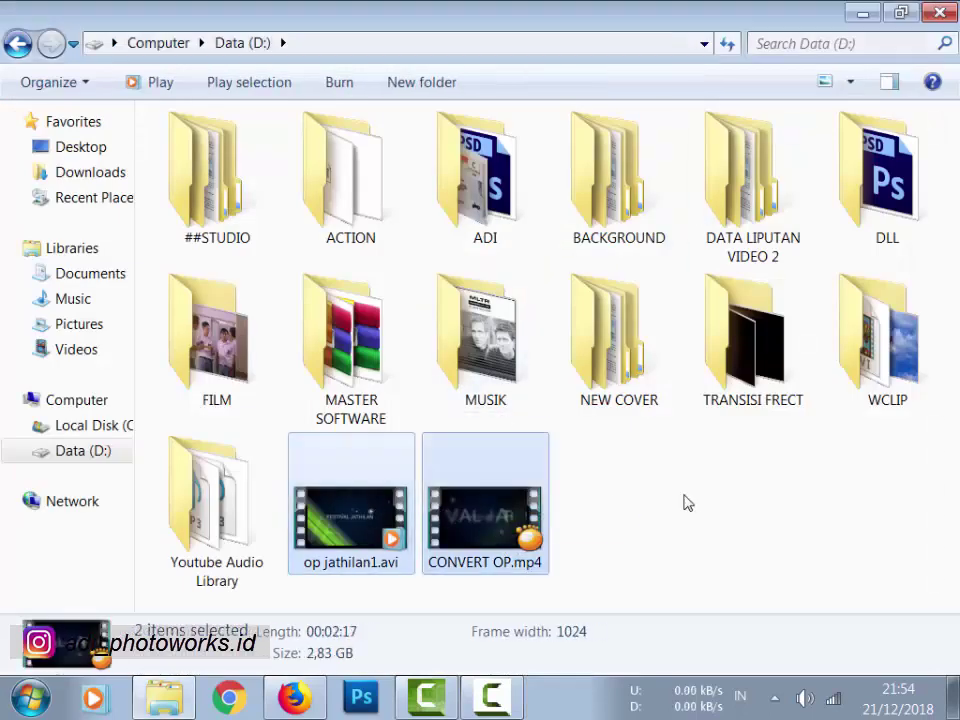
{"action": "left_click", "coordinate": [371, 512]}
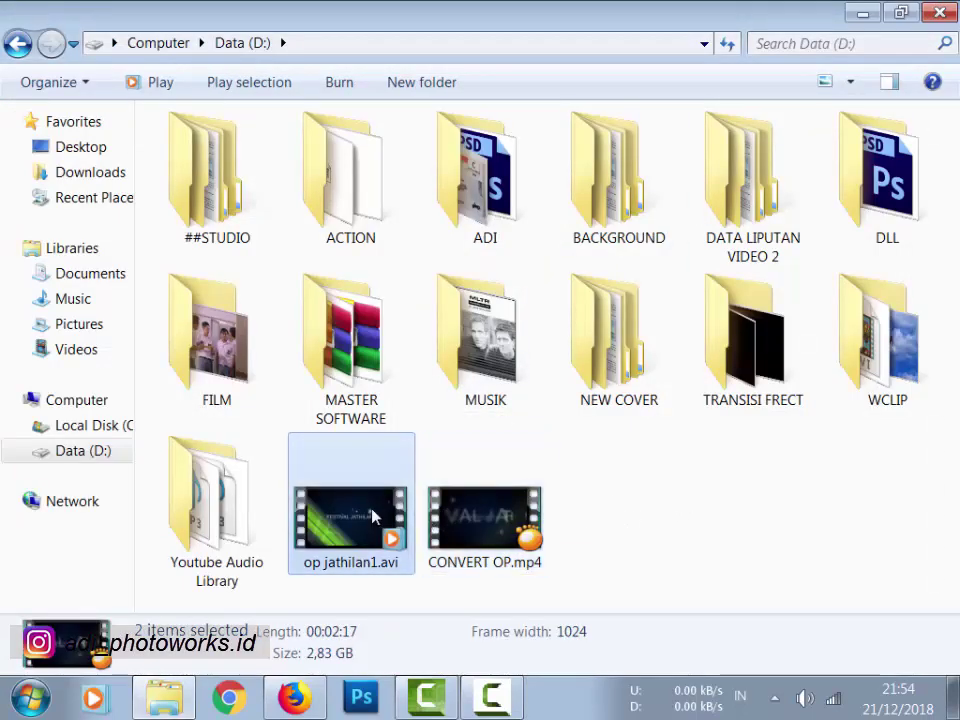
{"action": "left_click", "coordinate": [505, 521]}
{"action": "key", "text": "Left"}
{"action": "key", "text": "Right"}
{"action": "key", "text": "Left"}
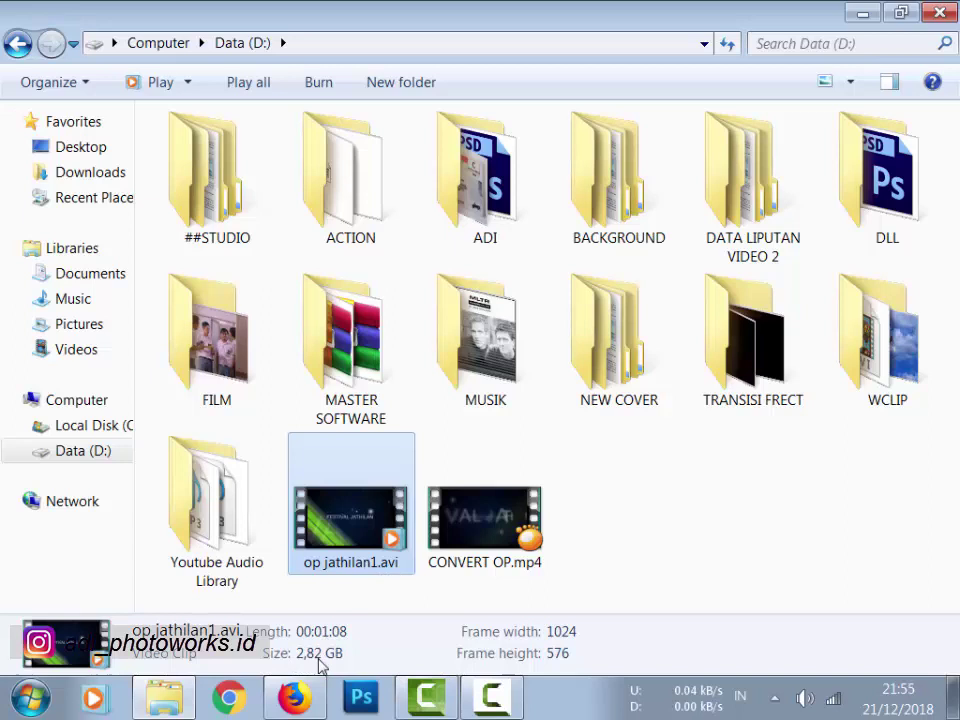
{"action": "left_click", "coordinate": [485, 543]}
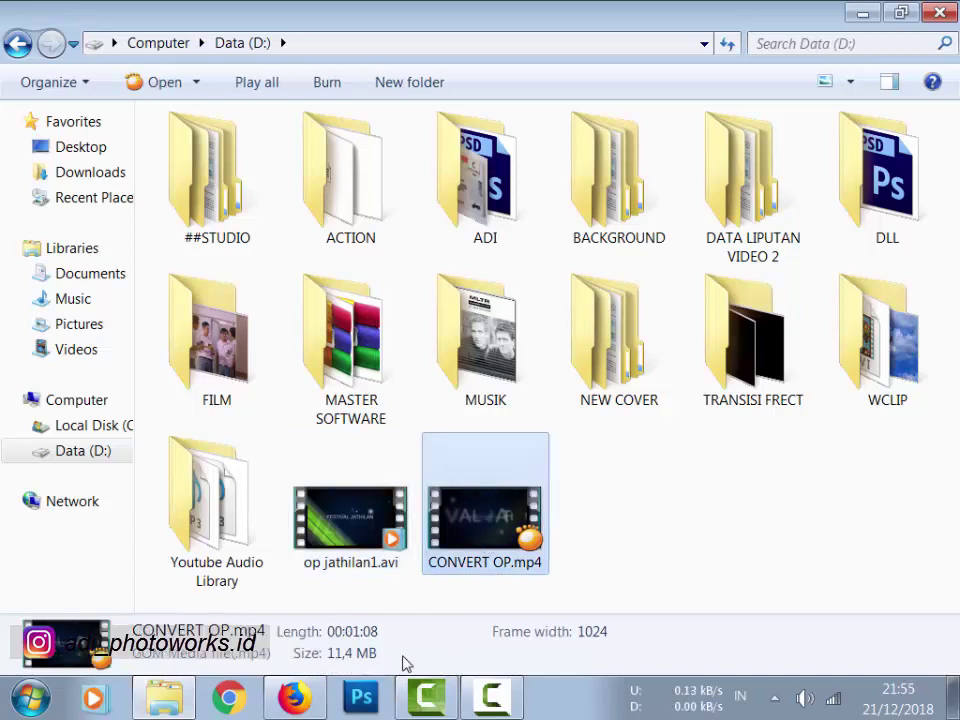
{"action": "left_click_drag", "start_coordinate": [600, 527], "coordinate": [300, 553]}
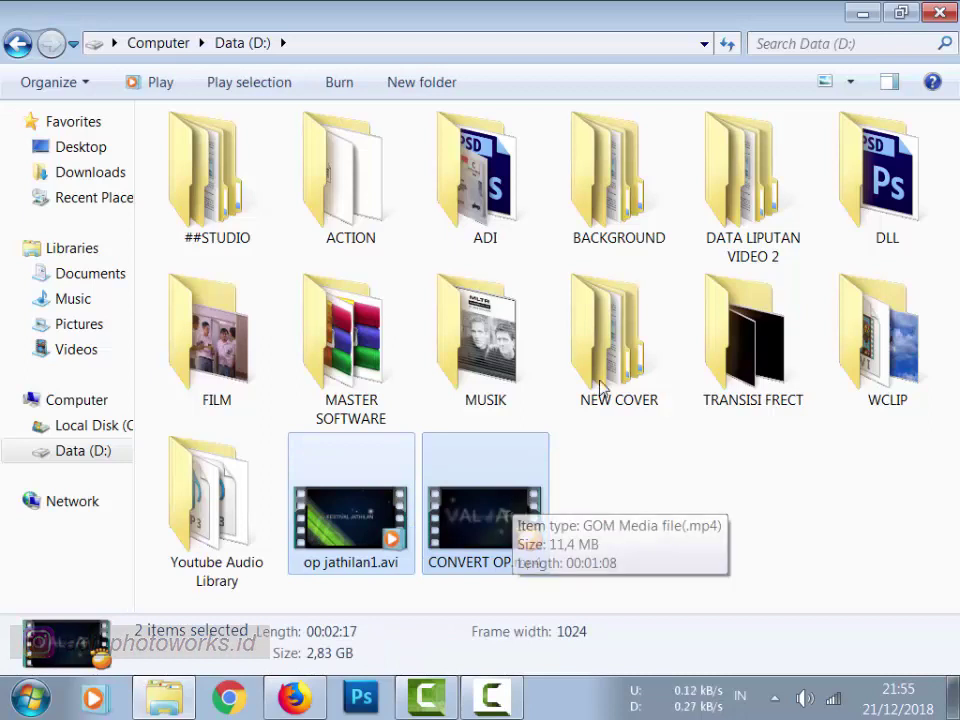
Minimize the Data (D:) folder window to return to the desktop.
{"action": "left_click", "coordinate": [852, 12]}
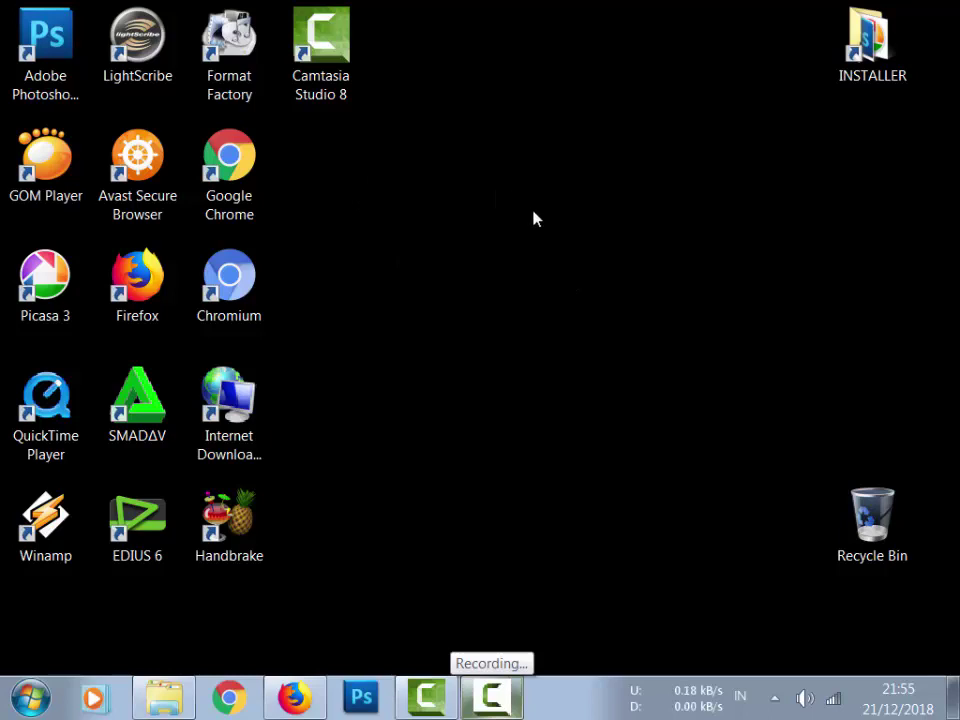
{"action": "left_click", "coordinate": [510, 700]}
{"action": "left_click", "coordinate": [659, 143]}
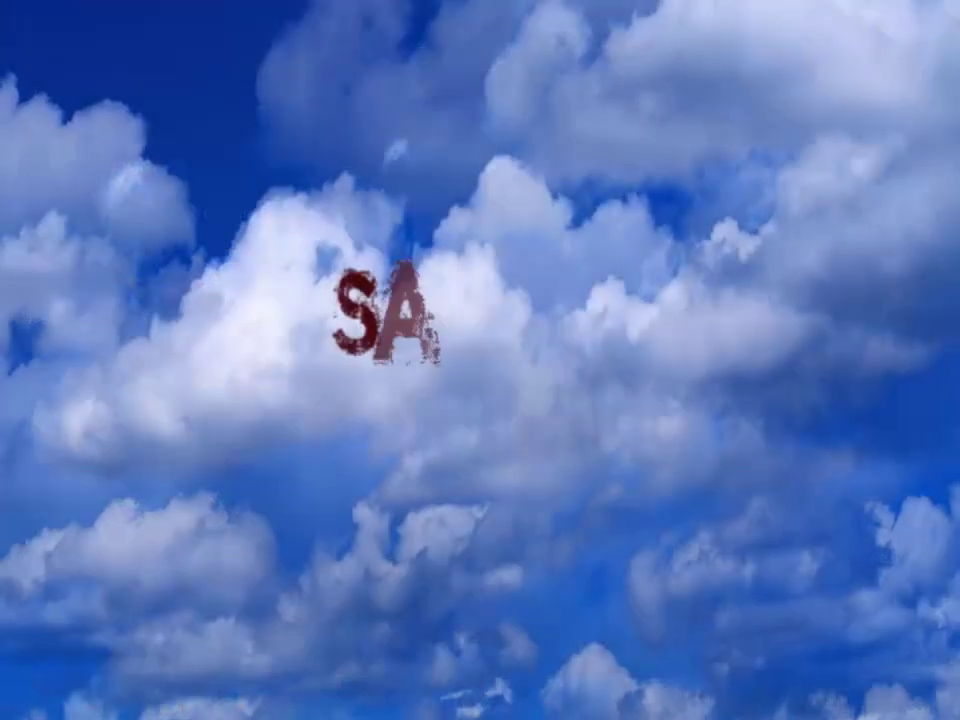